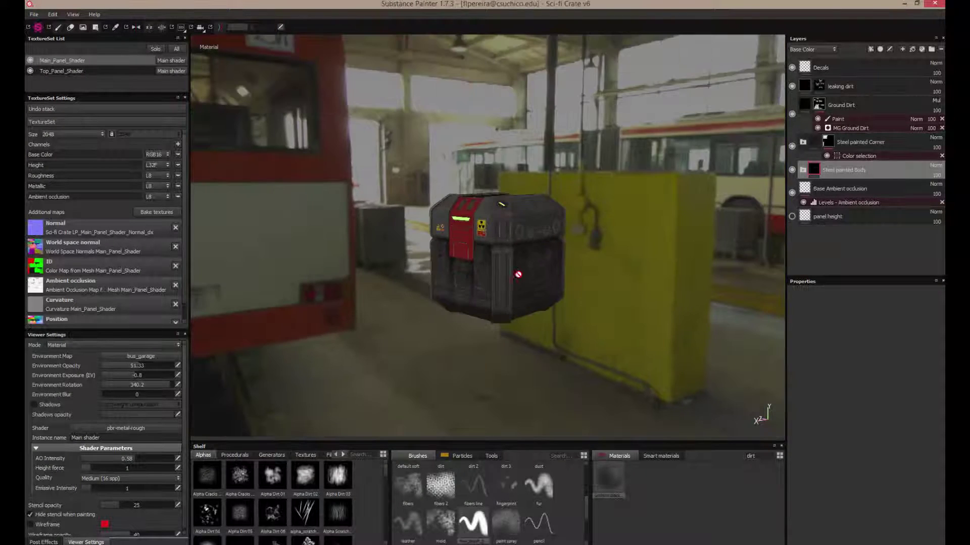
# Preview the crate against a blurred bus_garage background and return the Environment Blur to 0.
pyautogui.keyDown('alt'); pyautogui.moveTo(518, 274); pyautogui.dragTo(628, 263); pyautogui.keyUp('alt')
pyautogui.keyDown('alt'); pyautogui.moveTo(659, 225); pyautogui.dragTo(604, 202); pyautogui.keyUp('alt')
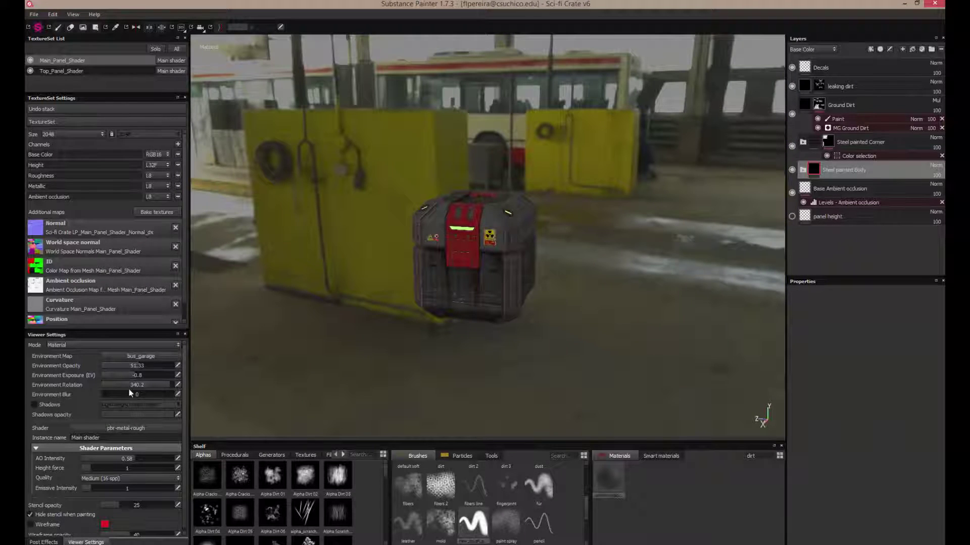
pyautogui.click(115, 395)
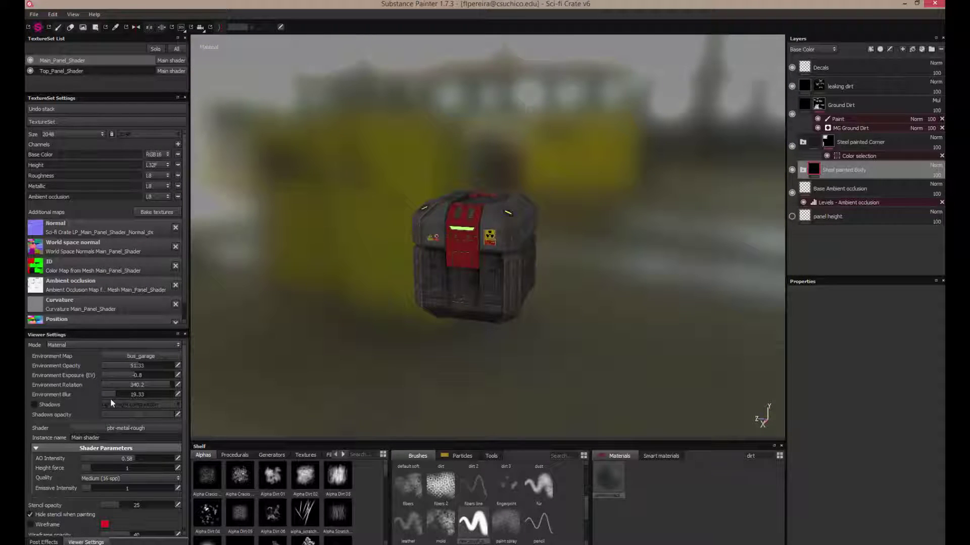
pyautogui.click(141, 394)
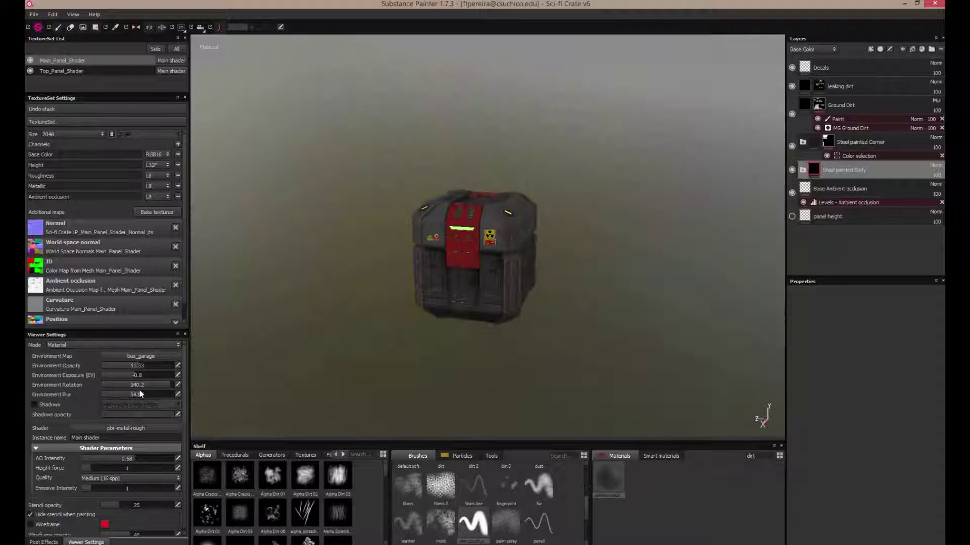
pyautogui.keyDown('alt'); pyautogui.moveTo(526, 274); pyautogui.dragTo(495, 277); pyautogui.keyUp('alt')
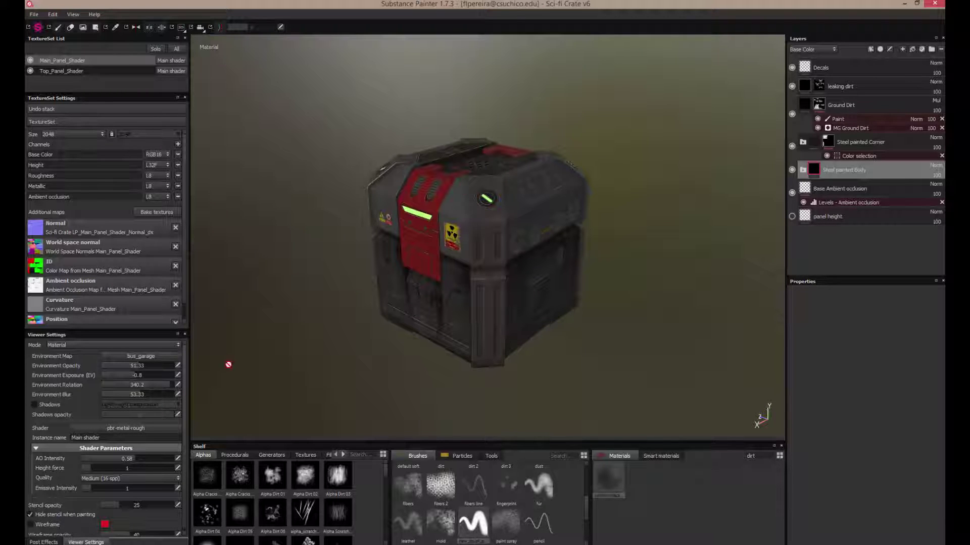
pyautogui.moveTo(147, 395); pyautogui.dragTo(97, 395)
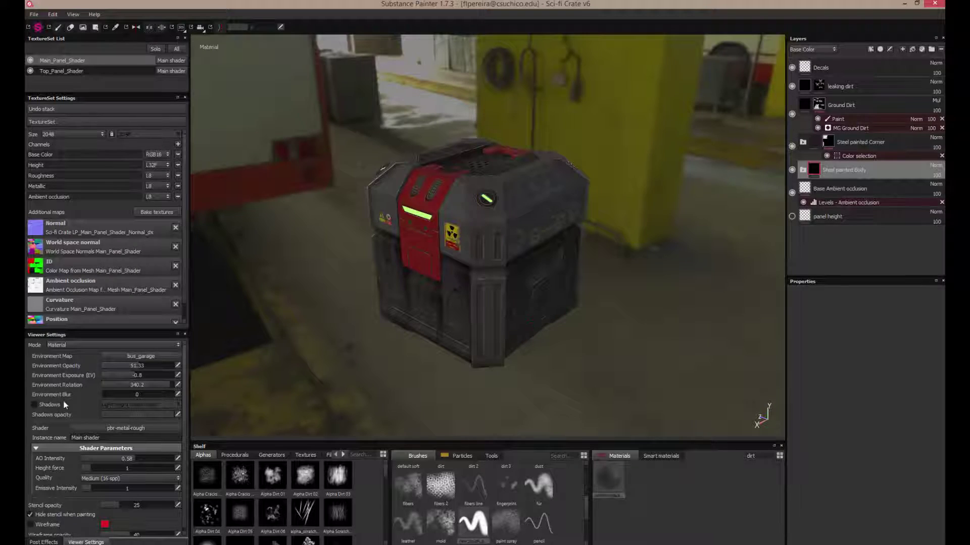
# Examine the textured crate against the bus_garage environment from several angles.
pyautogui.keyDown('alt'); pyautogui.moveTo(323, 222); pyautogui.dragTo(392, 223); pyautogui.keyUp('alt')
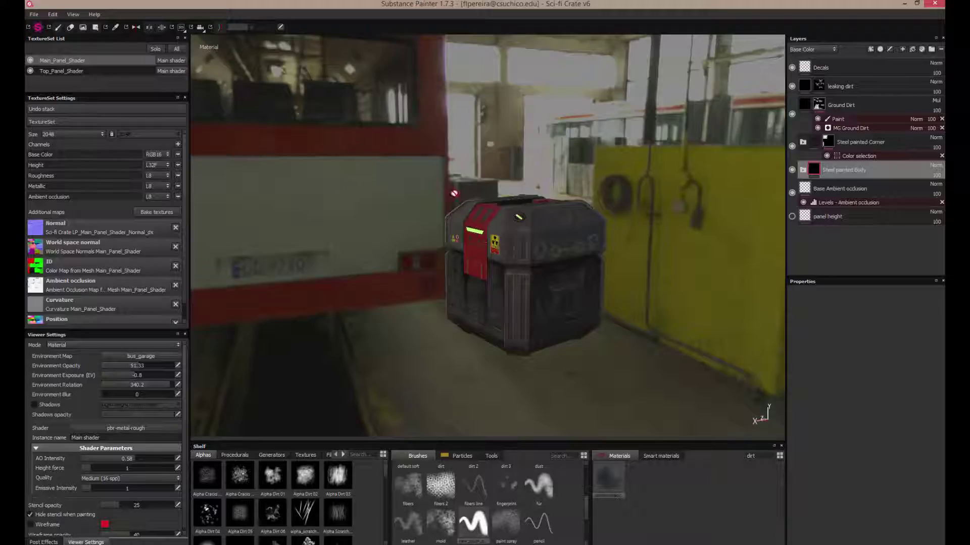
pyautogui.keyDown('alt'); pyautogui.moveTo(454, 194); pyautogui.dragTo(447, 222); pyautogui.keyUp('alt')
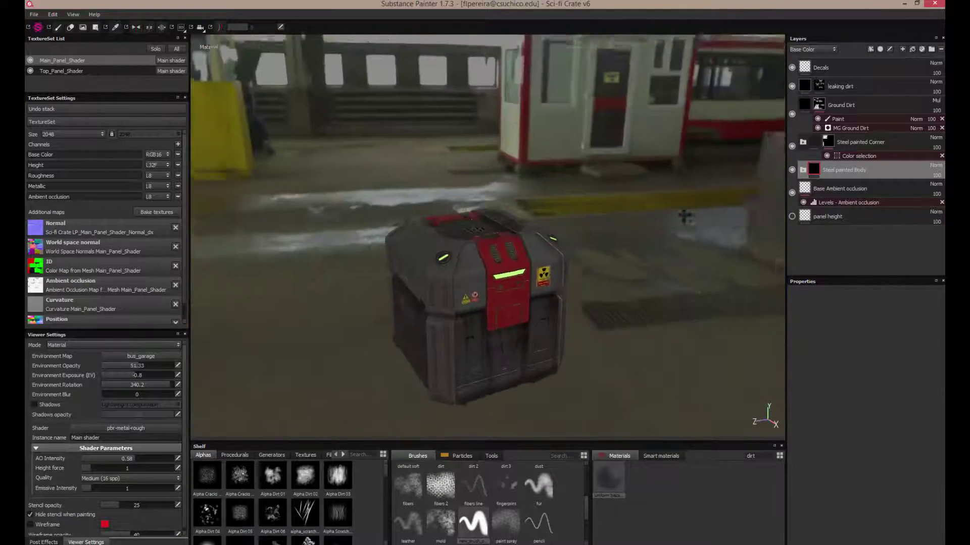
pyautogui.keyDown('alt'); pyautogui.moveTo(626, 191); pyautogui.dragTo(626, 228); pyautogui.keyUp('alt')
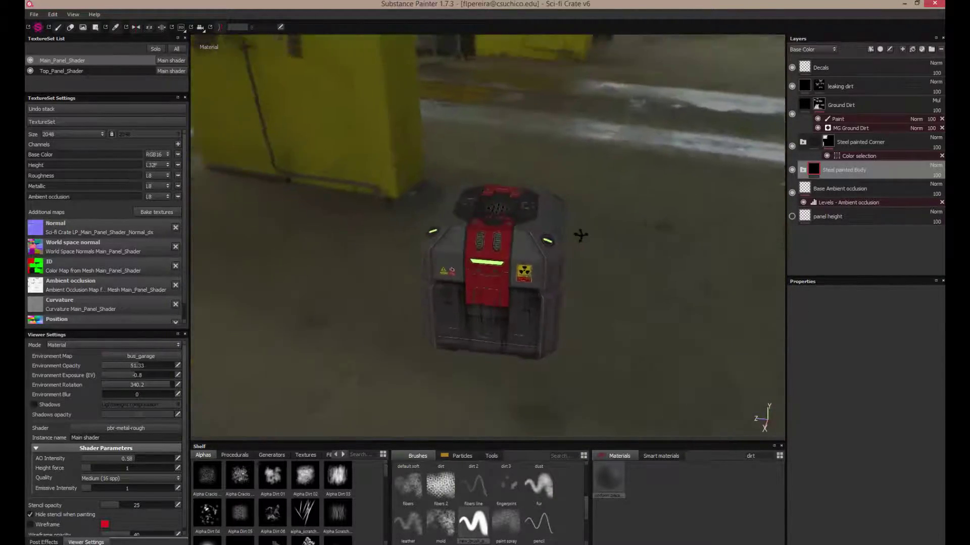
pyautogui.keyDown('alt'); pyautogui.moveTo(453, 218); pyautogui.dragTo(649, 200); pyautogui.keyUp('alt')
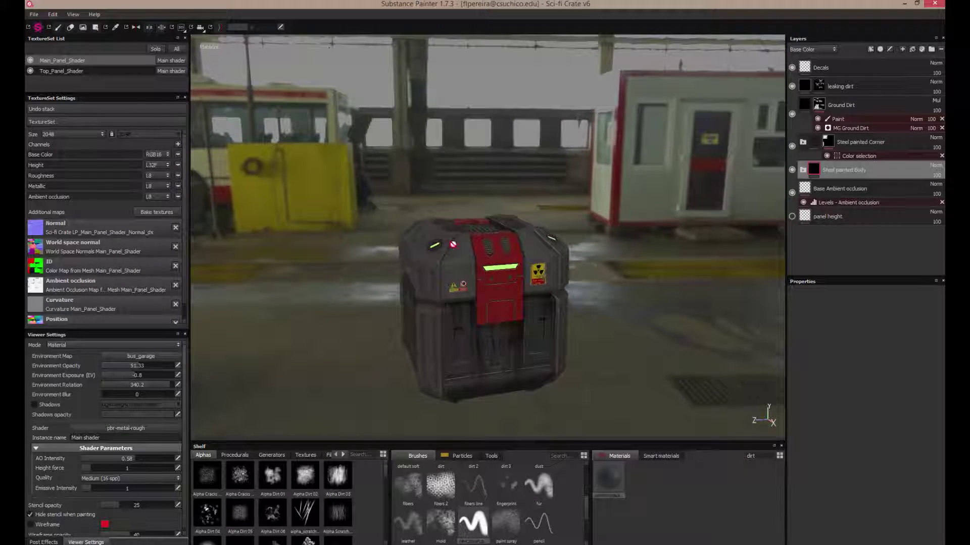
pyautogui.keyDown('alt'); pyautogui.moveTo(329, 47); pyautogui.dragTo(585, 239); pyautogui.keyUp('alt')
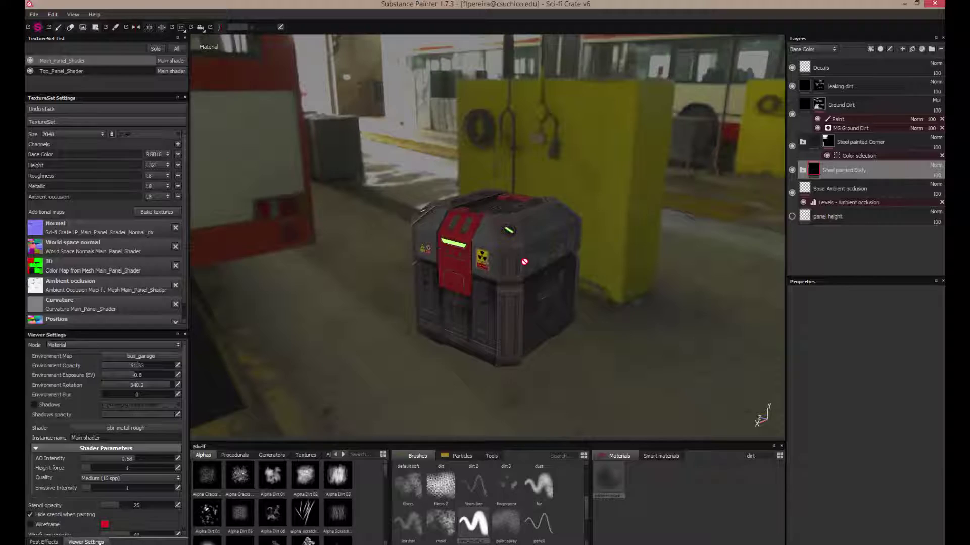
# Switch to Maya and create an Environment Image (IBL) light around the crate.
pyautogui.click(904, 3)
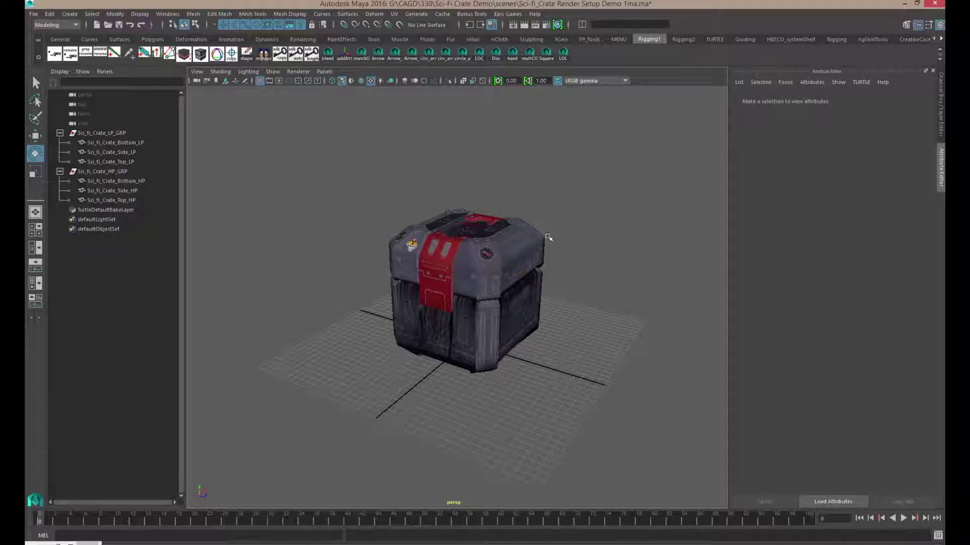
pyautogui.moveTo(647, 287)
pyautogui.keyDown('alt'); pyautogui.mouseDown()
pyautogui.moveTo(606, 274)
pyautogui.moveTo(686, 275)
pyautogui.moveTo(631, 282)
pyautogui.mouseUp(); pyautogui.keyUp('alt')
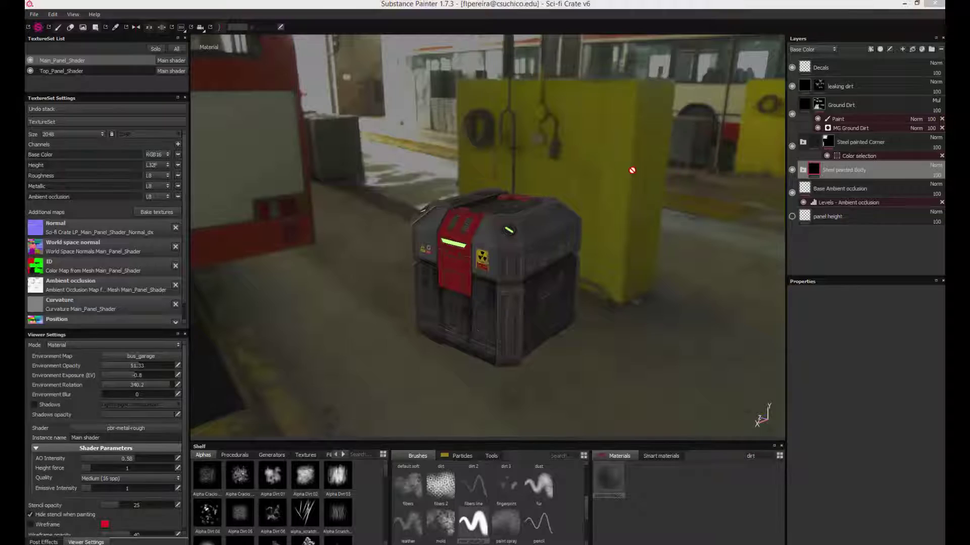
pyautogui.click(906, 4)
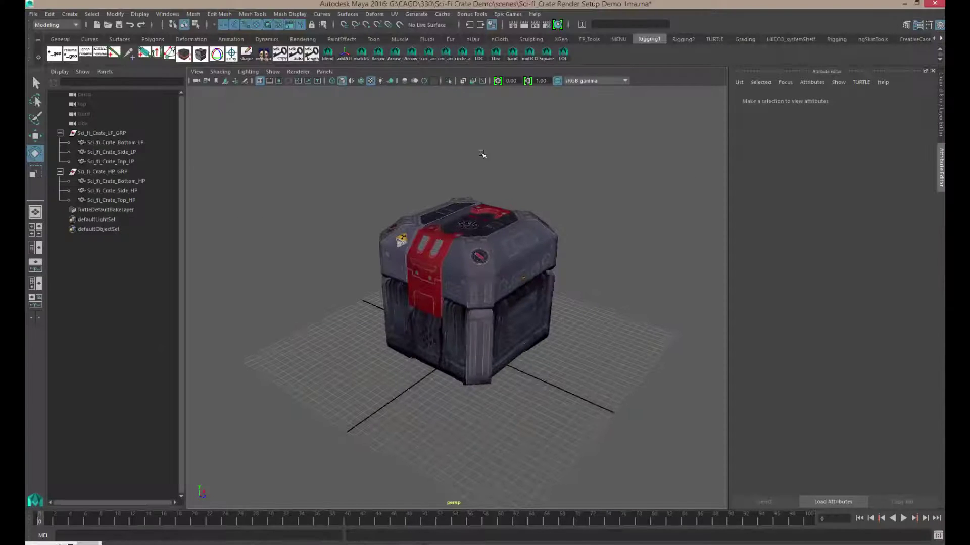
pyautogui.click(69, 14)
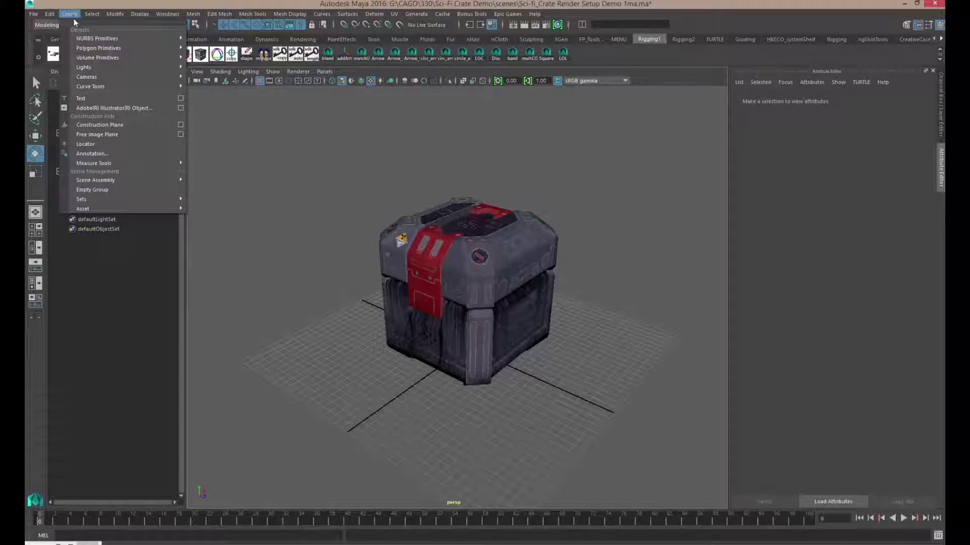
pyautogui.moveTo(83, 67)
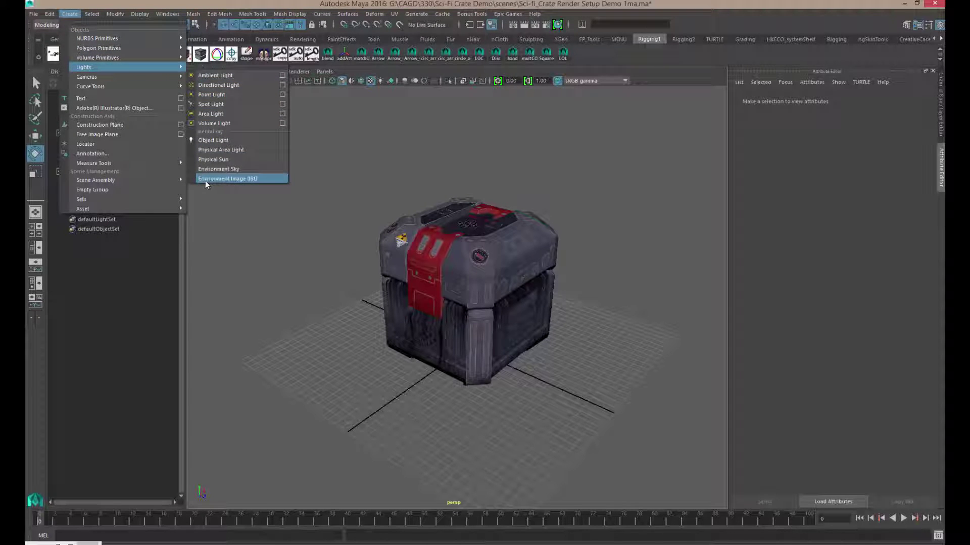
pyautogui.click(255, 179)
pyautogui.keyDown('alt'); pyautogui.moveTo(651, 286); pyautogui.dragTo(556, 217, button='right'); pyautogui.keyUp('alt')
pyautogui.keyDown('alt'); pyautogui.moveTo(555, 217); pyautogui.dragTo(564, 239); pyautogui.keyUp('alt')
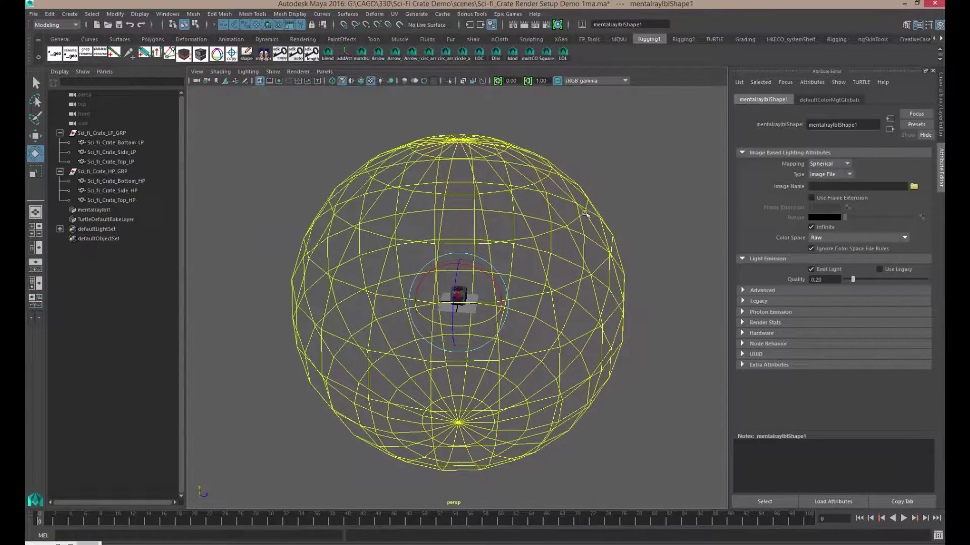
pyautogui.moveTo(579, 205)
pyautogui.keyDown('alt'); pyautogui.mouseDown()
pyautogui.moveTo(571, 252)
pyautogui.moveTo(500, 303)
pyautogui.moveTo(530, 311)
pyautogui.moveTo(586, 218)
pyautogui.mouseUp(); pyautogui.keyUp('alt')
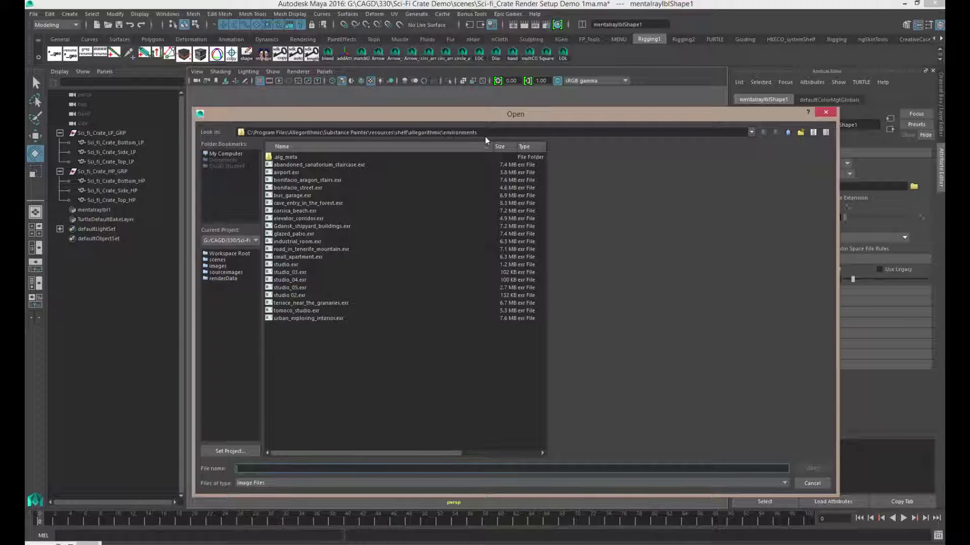
# Browse for the IBL image in C:\Program Files\Allegorithmic\Substance Painter\resources\shelf\allegorithmic\environments.
pyautogui.click(223, 154)
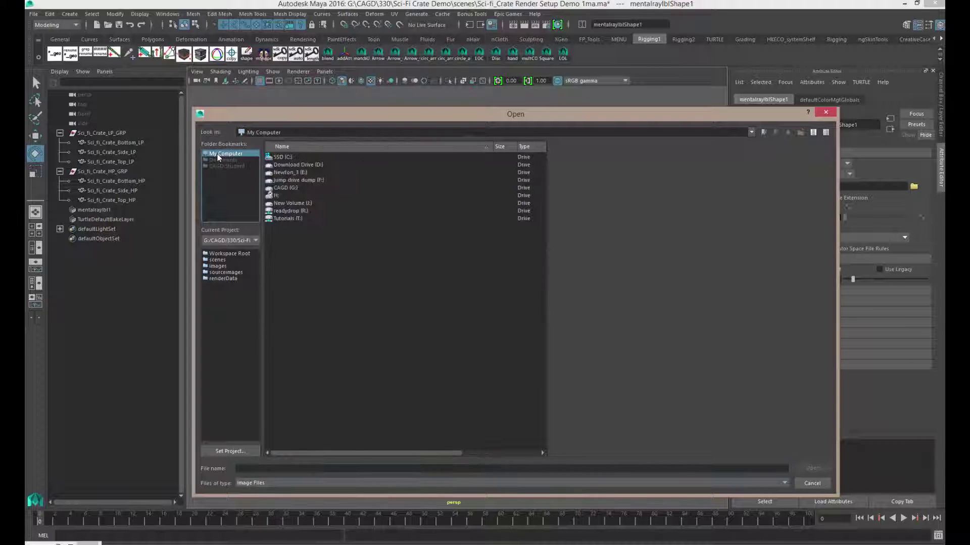
pyautogui.doubleClick(283, 158)
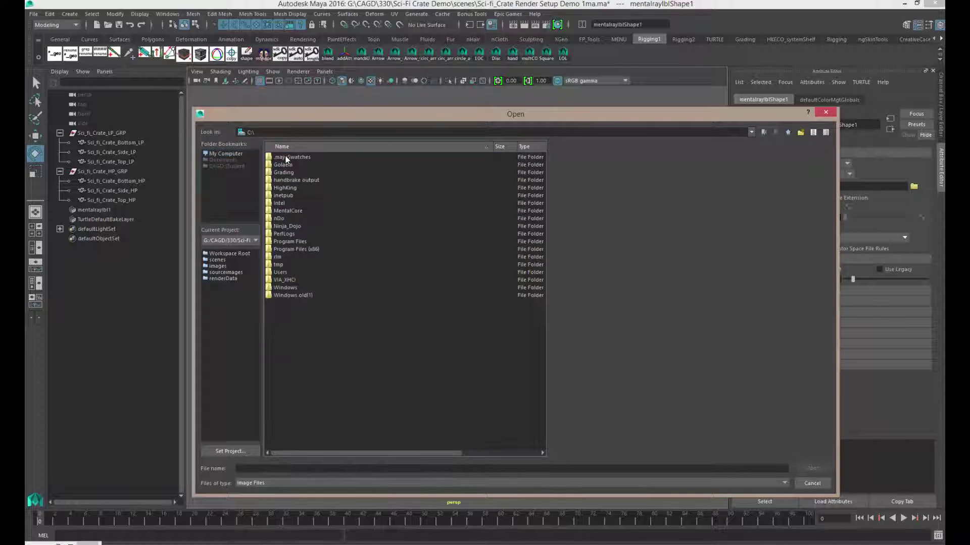
pyautogui.doubleClick(288, 242)
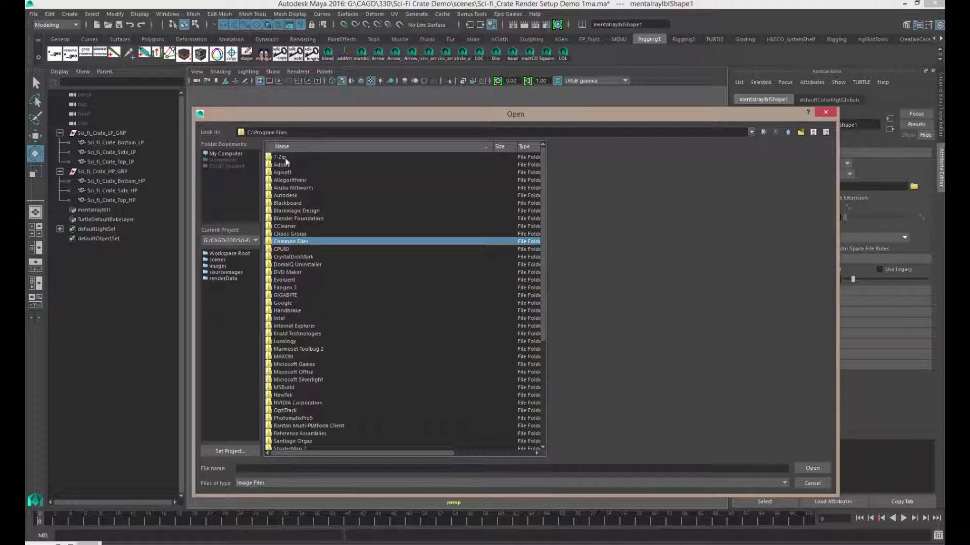
pyautogui.doubleClick(283, 179)
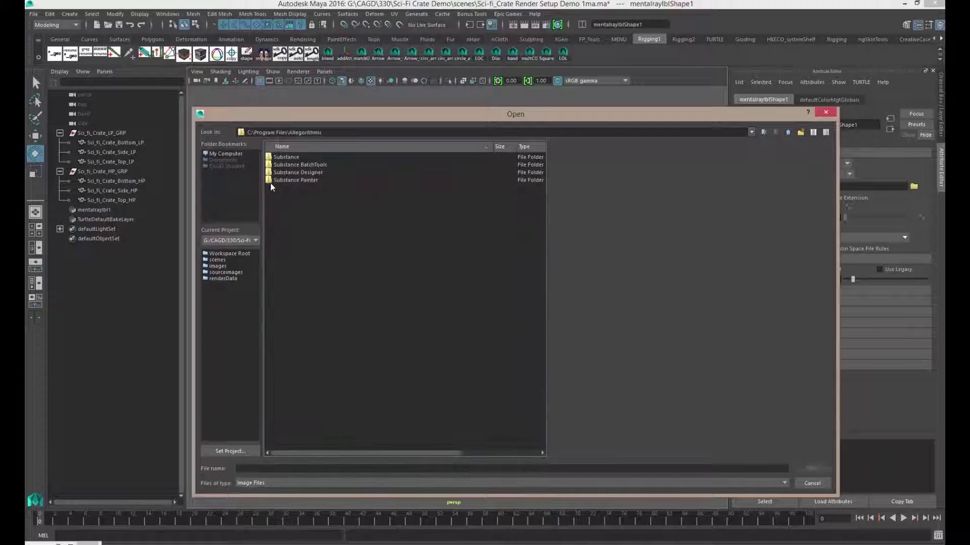
pyautogui.doubleClick(290, 180)
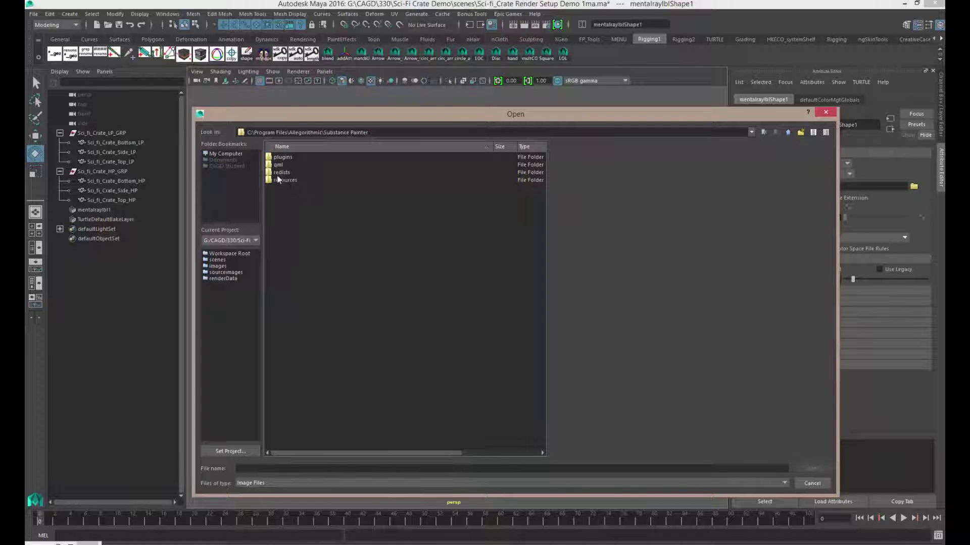
pyautogui.doubleClick(278, 180)
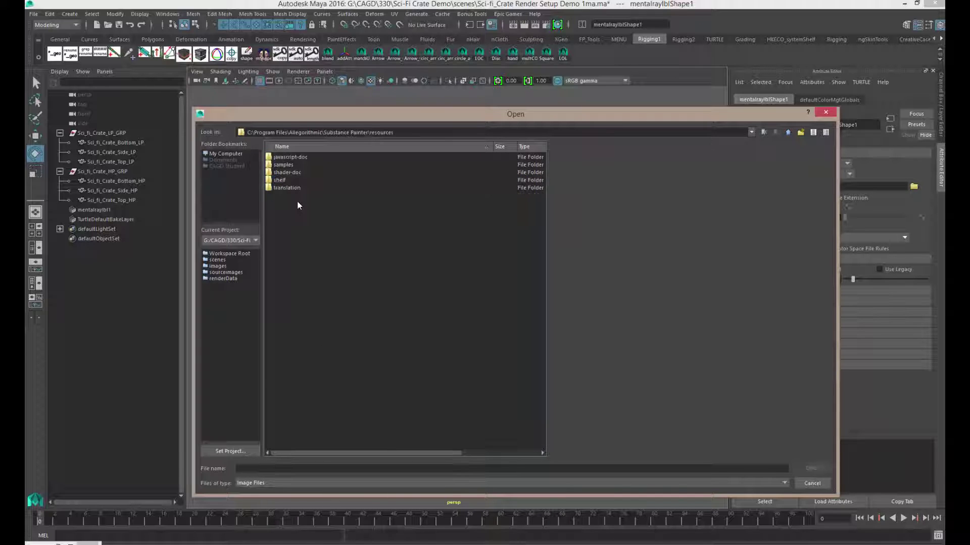
pyautogui.doubleClick(280, 180)
pyautogui.doubleClick(288, 158)
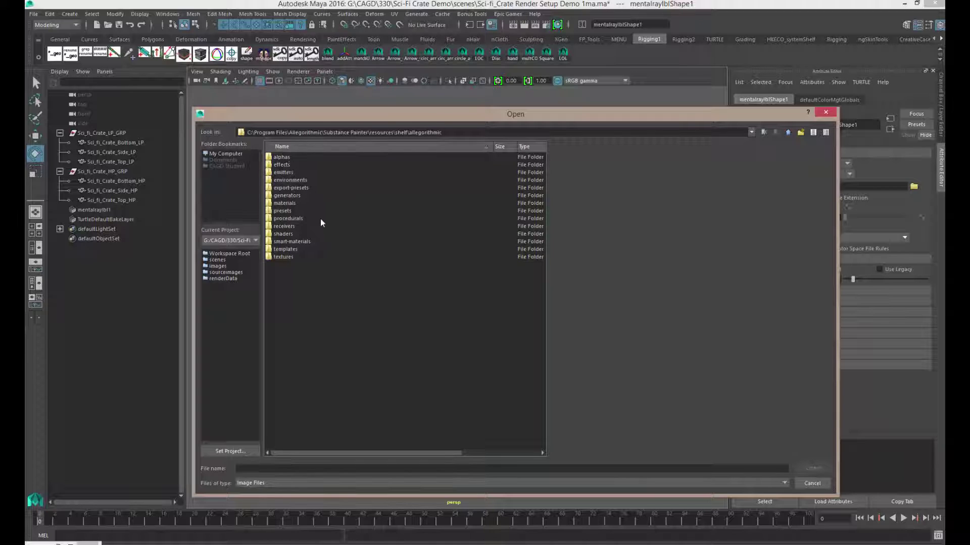
pyautogui.doubleClick(295, 179)
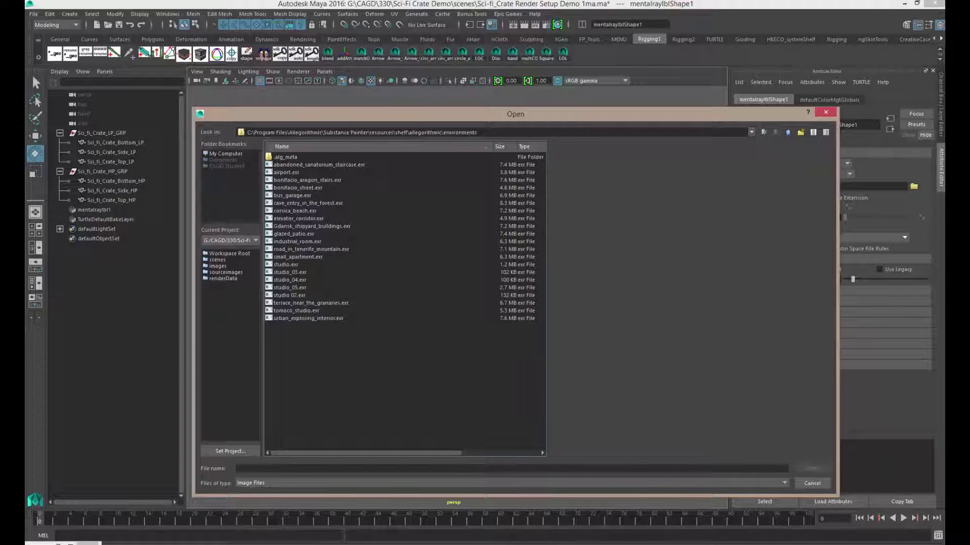
# Switch to the Chrome browser and search Google for "ibl images" in a new tab.
pyautogui.hotkey('alt', 'Tab')
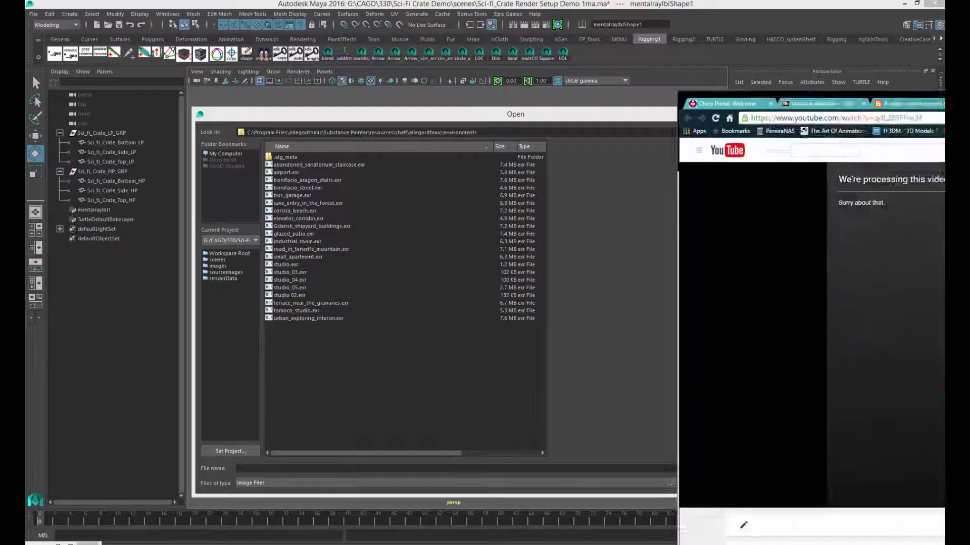
pyautogui.click(712, 83)
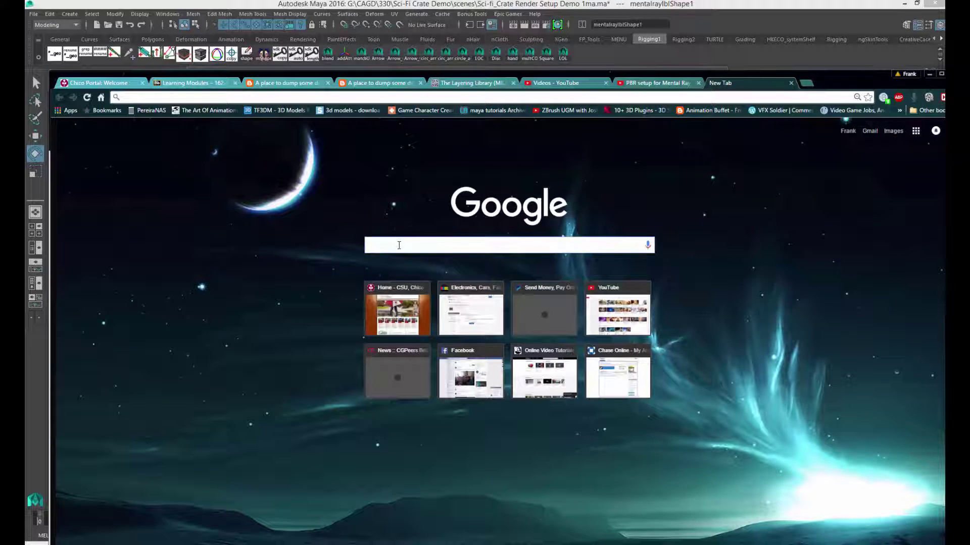
pyautogui.write('ibl')
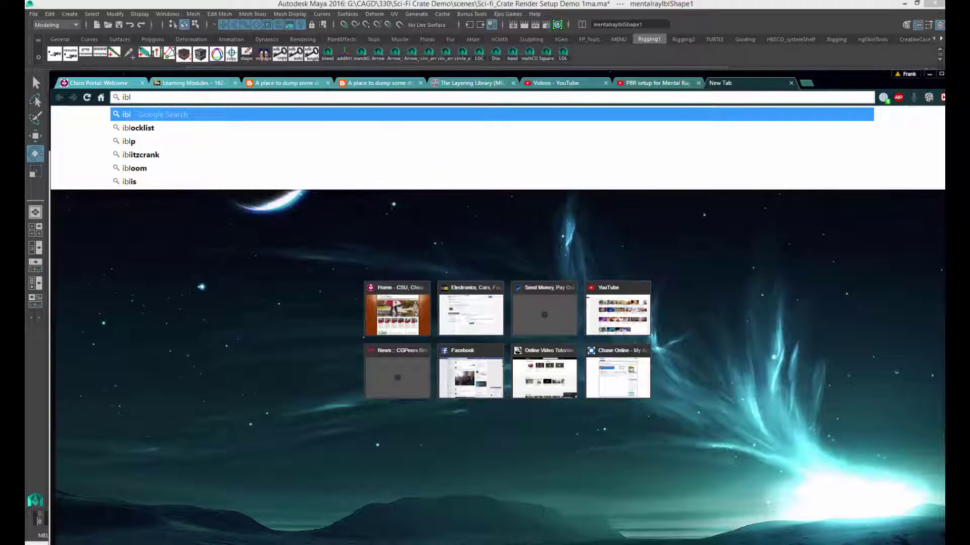
pyautogui.press('Return')
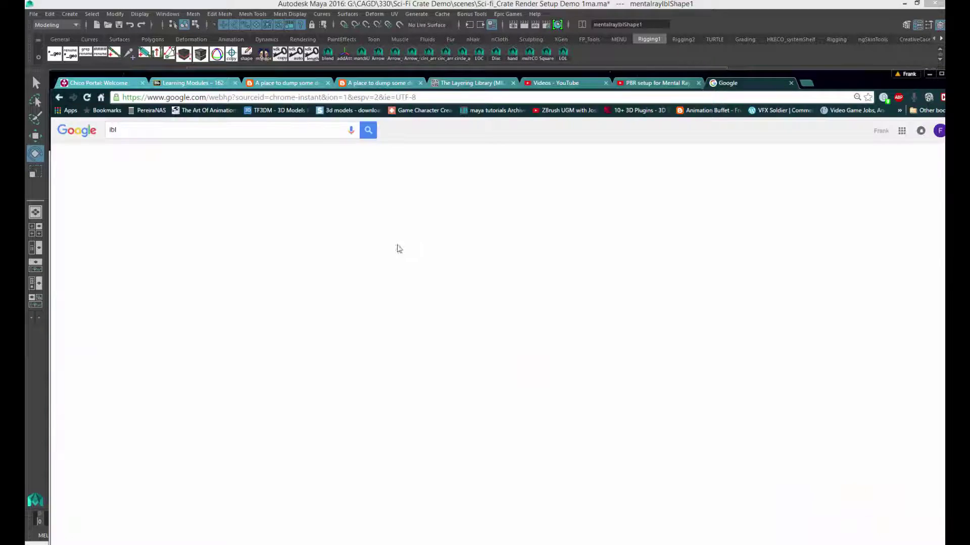
pyautogui.click(134, 129)
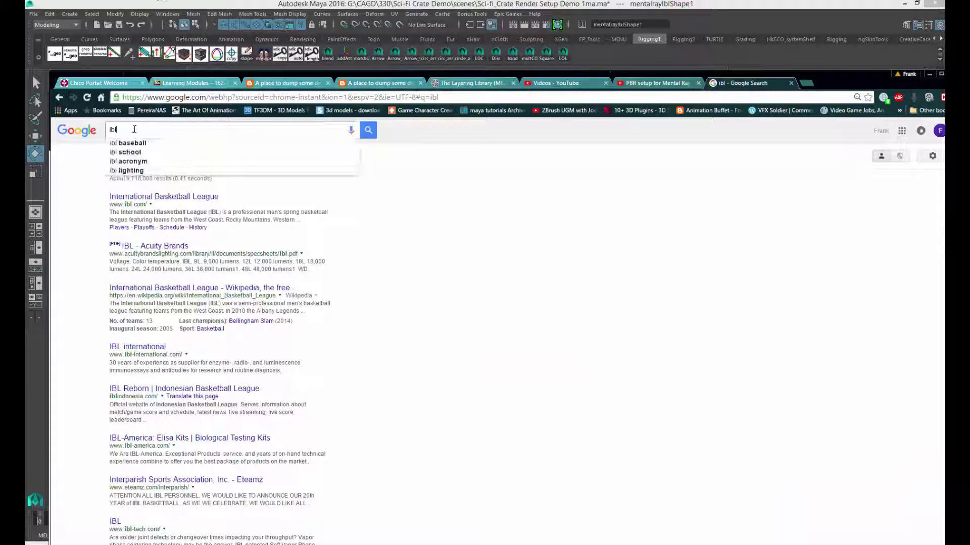
pyautogui.write('images')
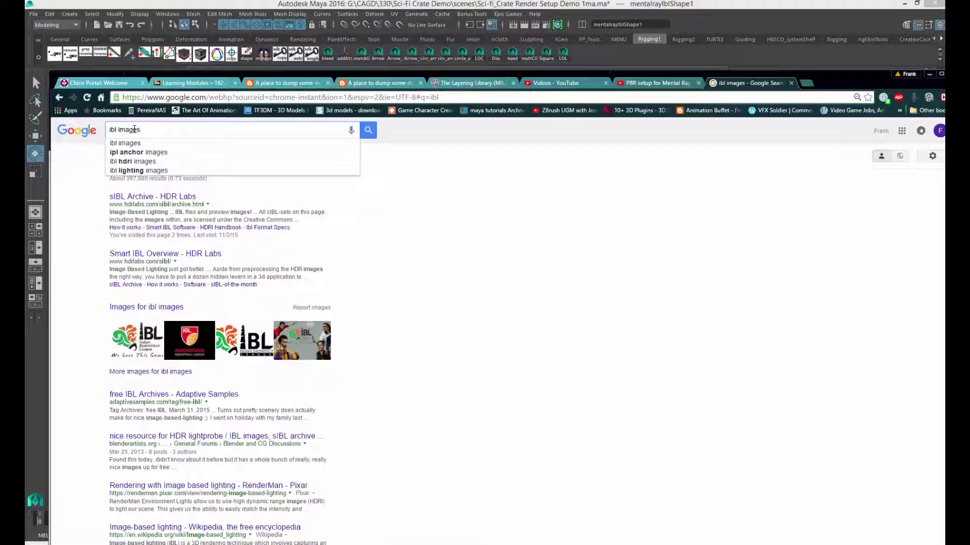
pyautogui.press('Return')
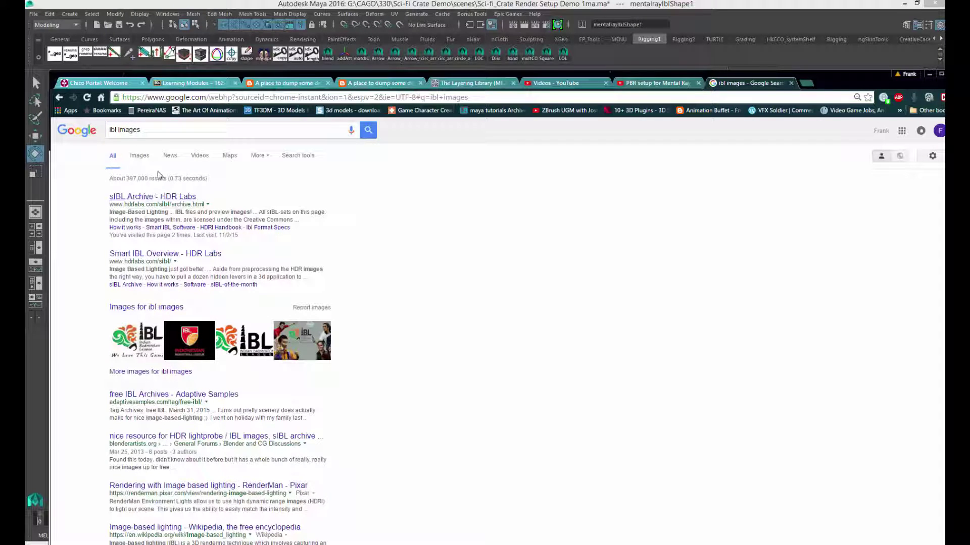
# Show the image results for the search and narrow them to the Image Based Lighting category.
pyautogui.click(139, 156)
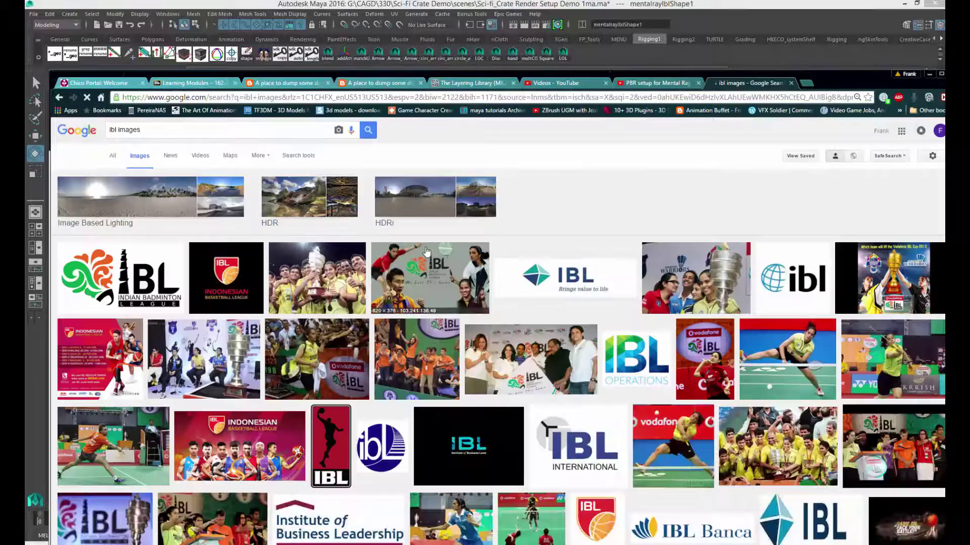
pyautogui.scroll(-5, 482, 282)
pyautogui.scroll(5, 482, 281)
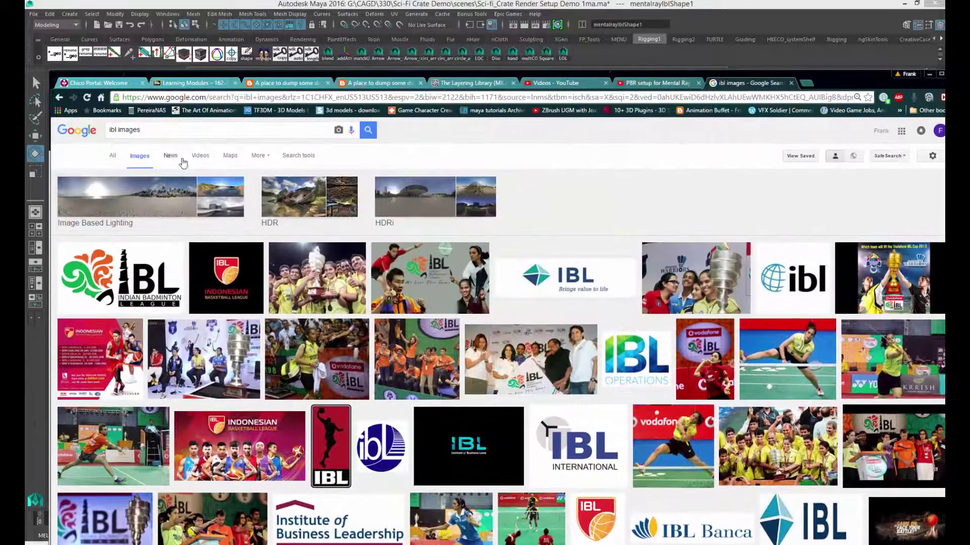
pyautogui.click(142, 208)
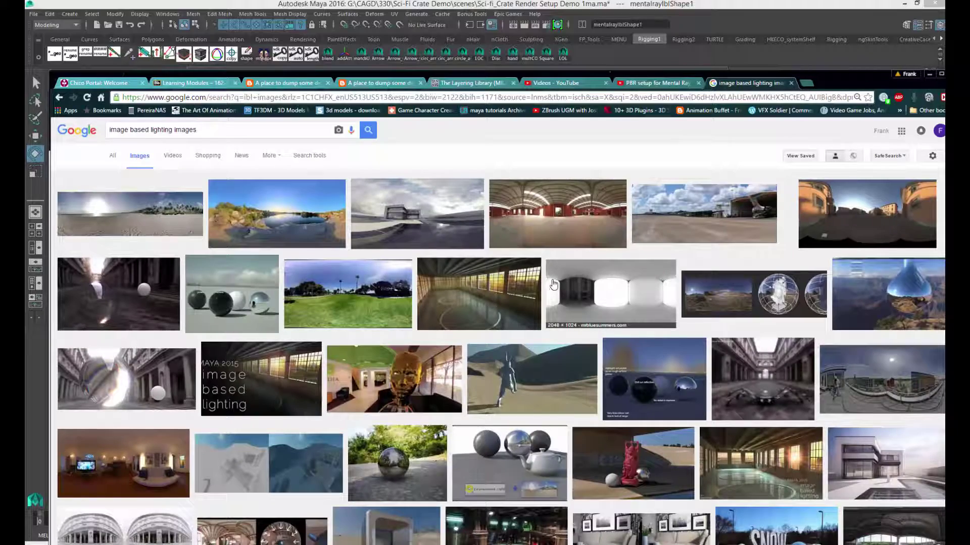
# Look through the image based lighting results, previewing the airport hangar panorama and the neighbouring street panorama.
pyautogui.scroll(-2, 552, 263)
pyautogui.scroll(-2, 551, 260)
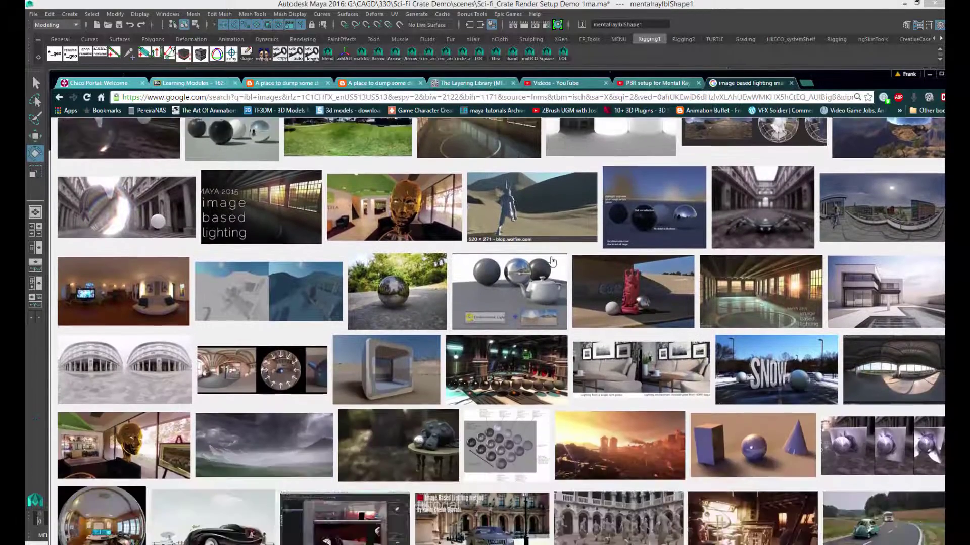
pyautogui.scroll(-1, 552, 261)
pyautogui.scroll(5, 554, 260)
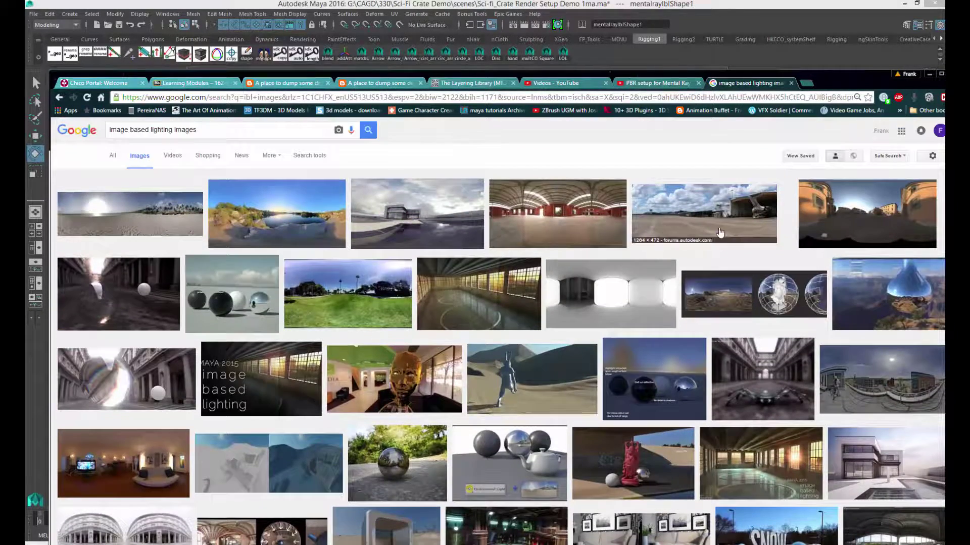
pyautogui.click(690, 221)
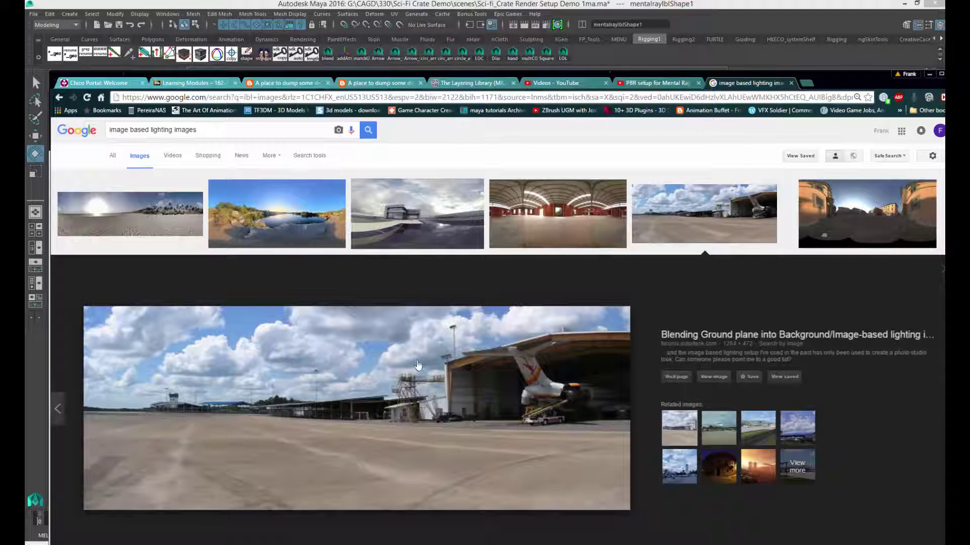
pyautogui.press('Right')
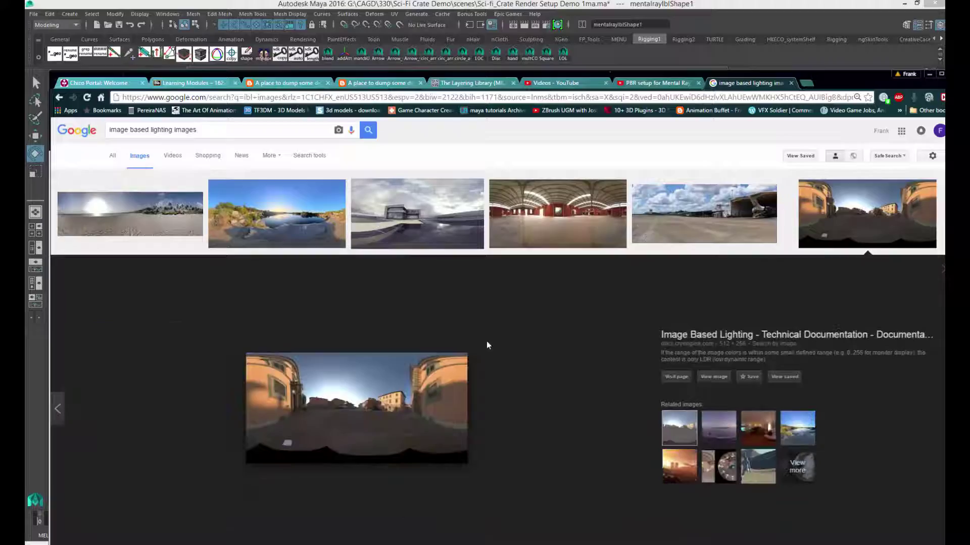
pyautogui.scroll(-1, 490, 339)
pyautogui.scroll(-15, 494, 344)
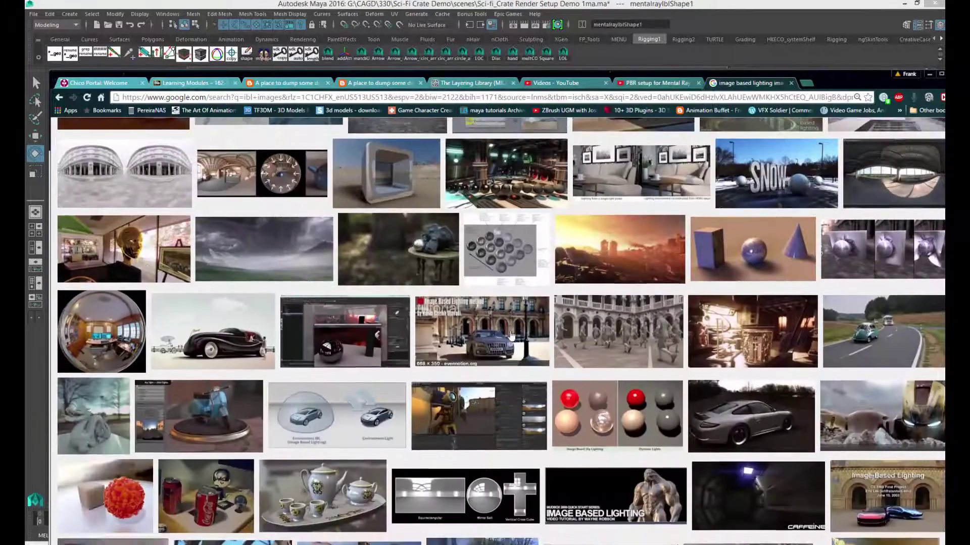
pyautogui.scroll(-8, 514, 334)
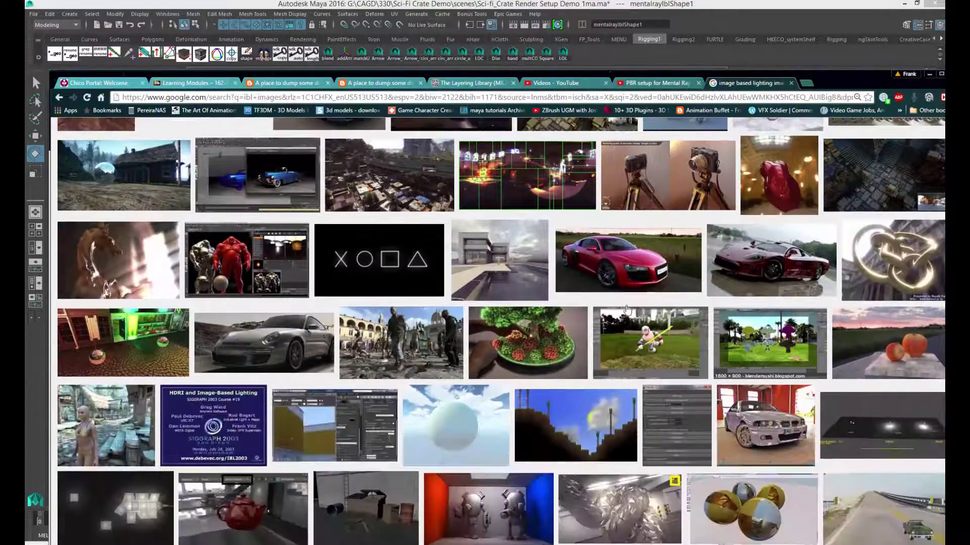
pyautogui.scroll(-3, 454, 354)
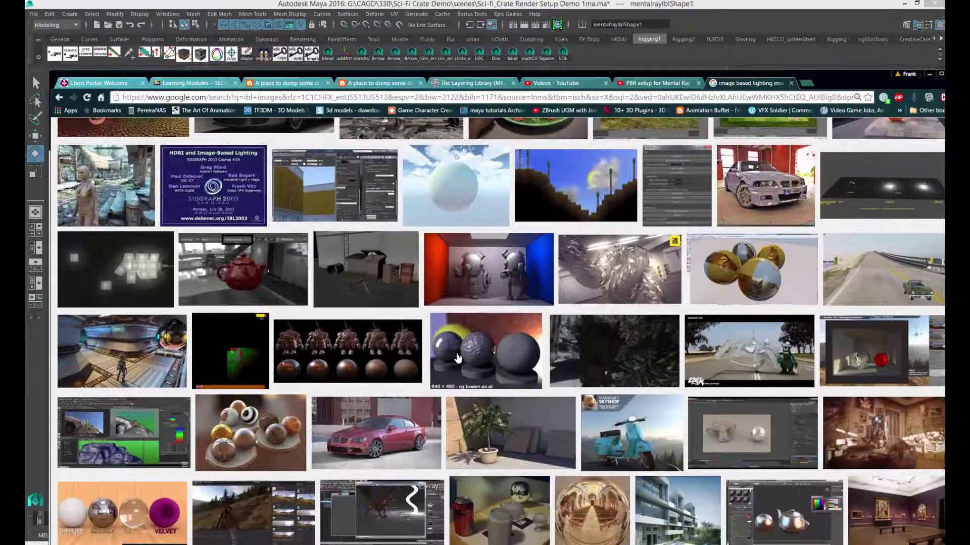
pyautogui.scroll(7, 456, 358)
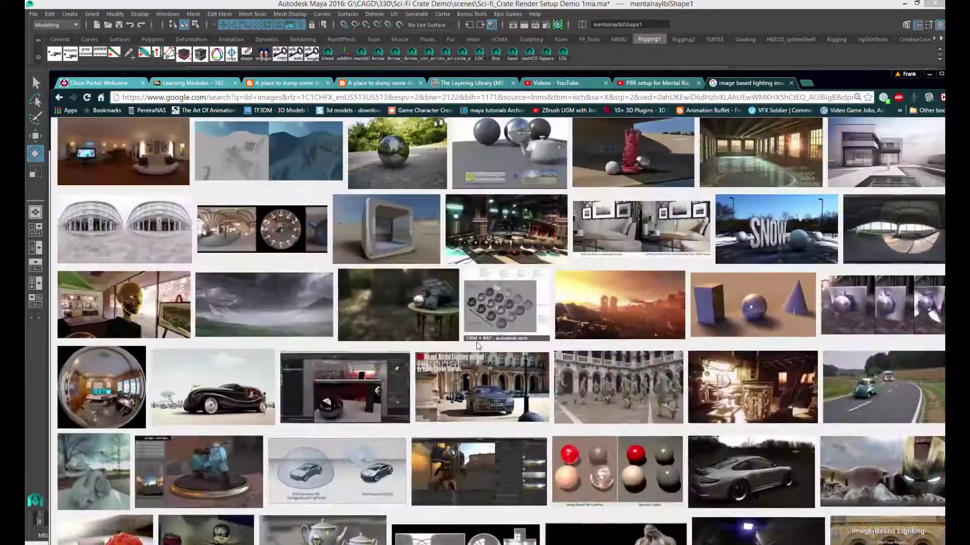
# Preview the beach panorama and several of its related outdoor sky images as examples of lighting environments.
pyautogui.click(477, 342)
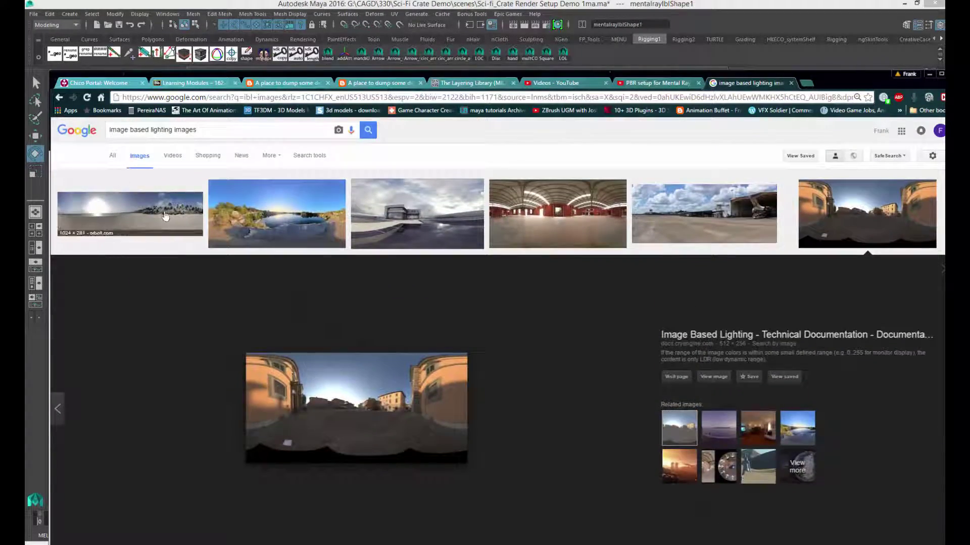
pyautogui.click(166, 216)
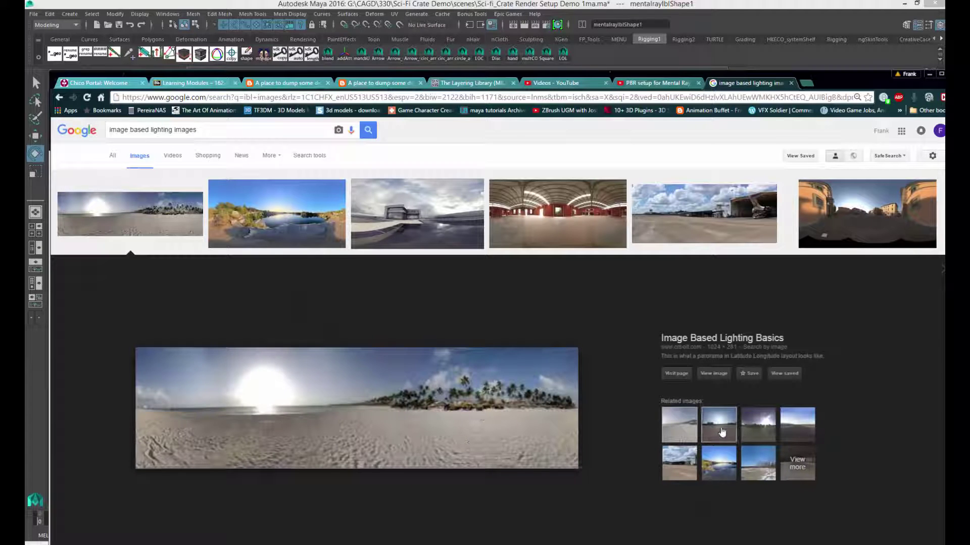
pyautogui.click(762, 428)
pyautogui.click(762, 428)
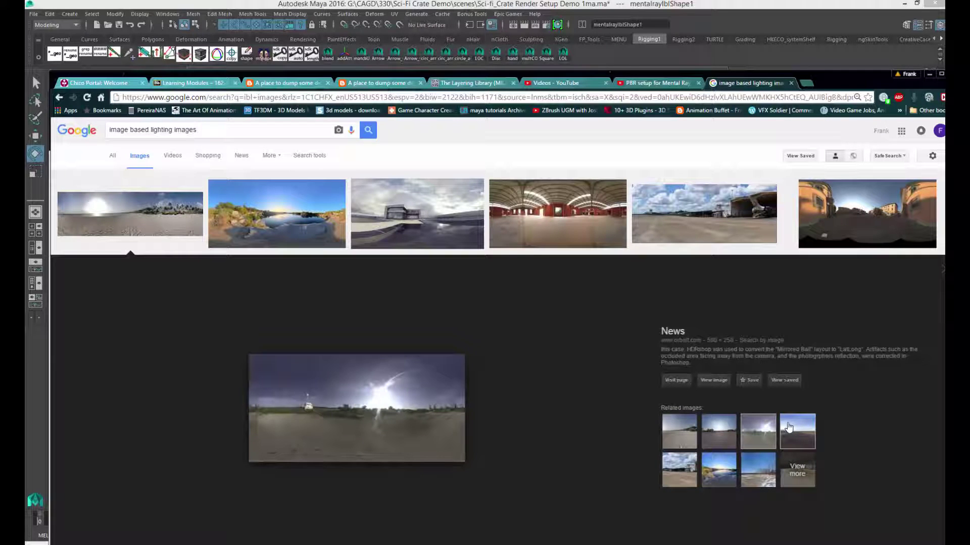
pyautogui.click(726, 468)
pyautogui.click(727, 470)
pyautogui.click(721, 470)
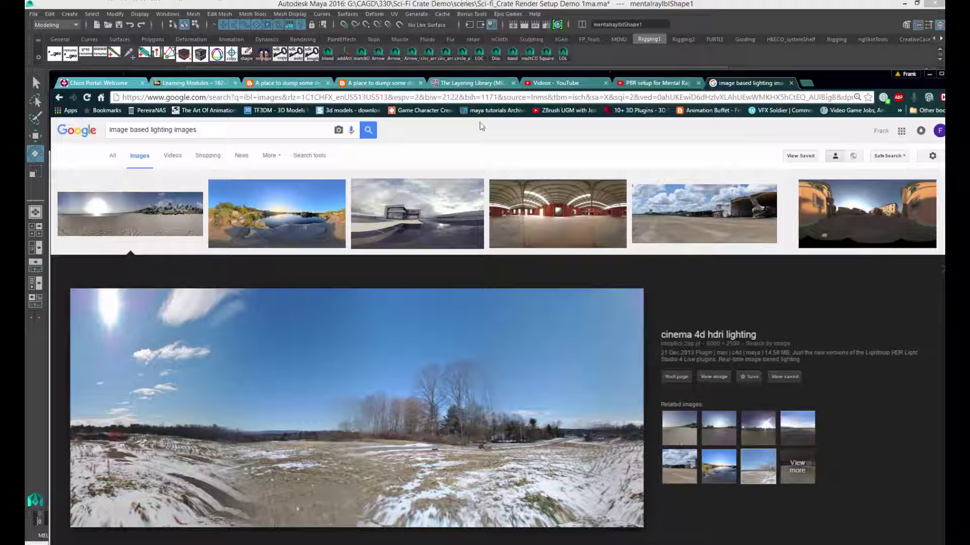
# Switch back to Maya and load bus_garage.exr as the image for the IBL light.
pyautogui.hotkey('alt', 'Tab')
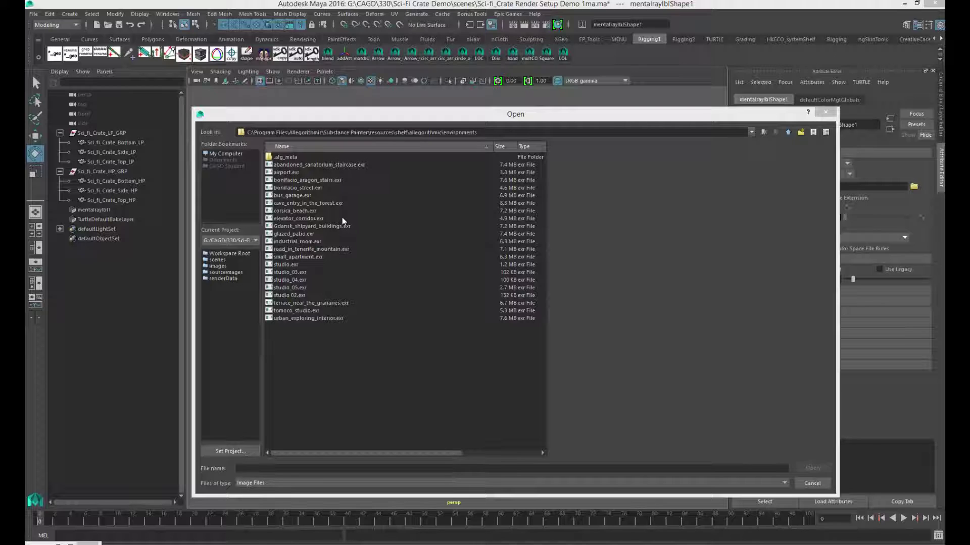
pyautogui.click(298, 195)
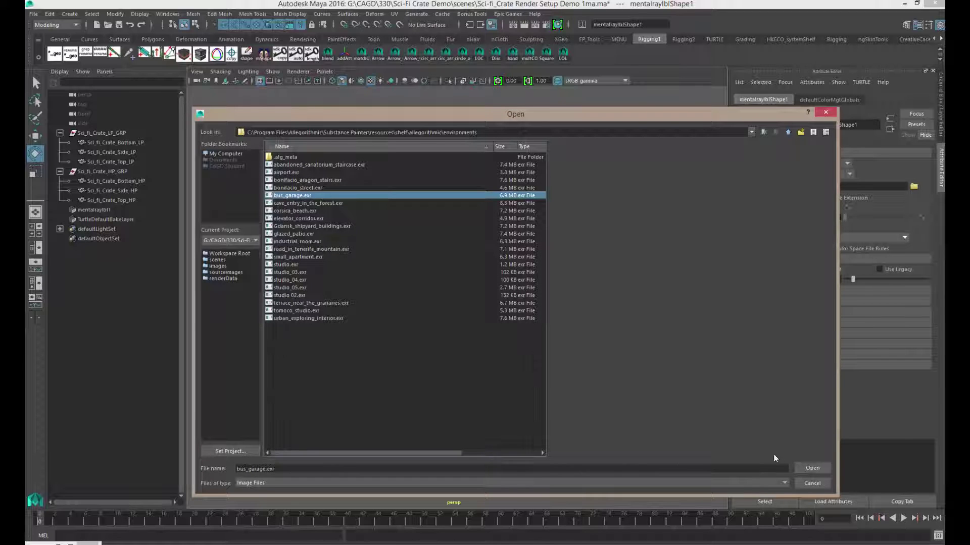
pyautogui.click(808, 468)
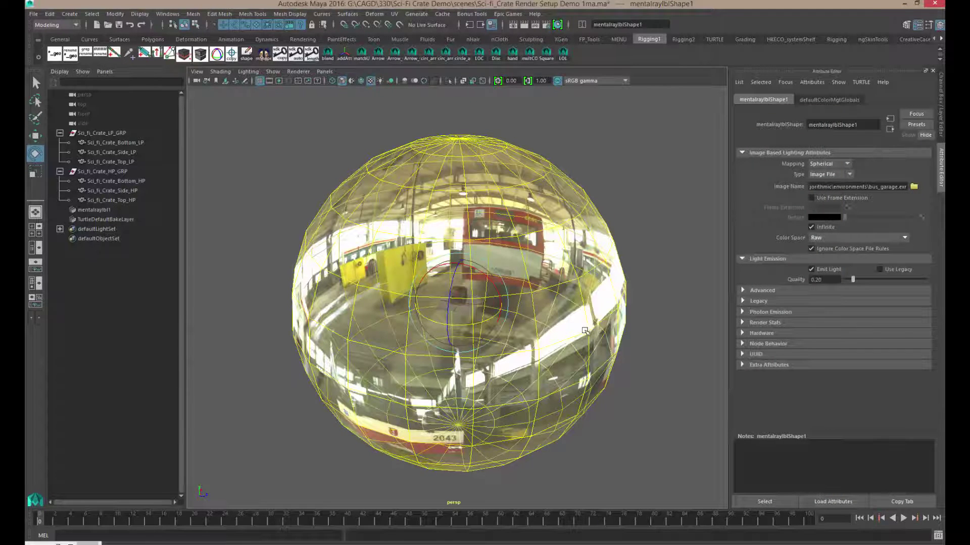
pyautogui.moveTo(587, 320)
pyautogui.keyDown('alt'); pyautogui.mouseDown()
pyautogui.moveTo(583, 288)
pyautogui.moveTo(568, 282)
pyautogui.moveTo(584, 319)
pyautogui.moveTo(623, 324)
pyautogui.moveTo(525, 320)
pyautogui.moveTo(540, 354)
pyautogui.moveTo(587, 334)
pyautogui.moveTo(578, 331)
pyautogui.mouseUp(); pyautogui.keyUp('alt')
pyautogui.scroll(5, 622, 323)
pyautogui.scroll(-5, 623, 323)
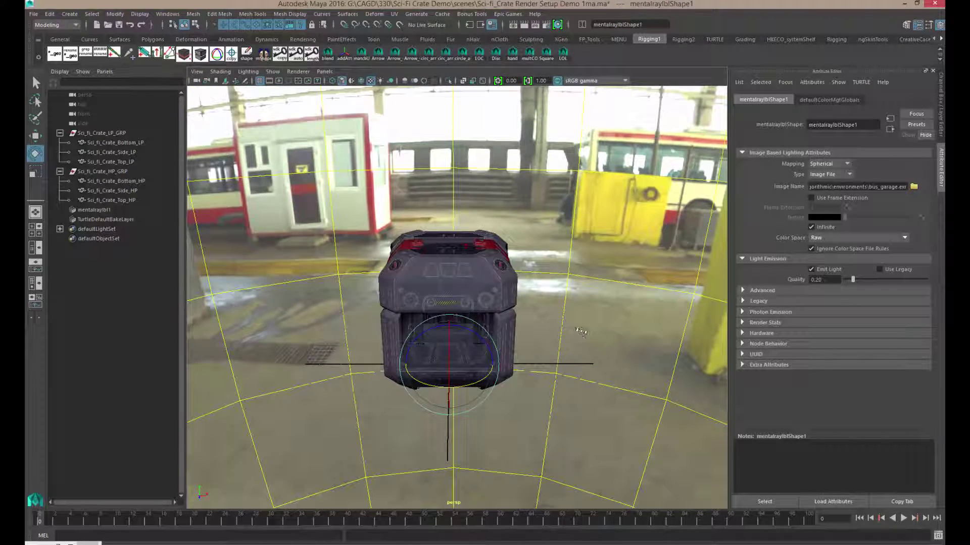
# Duplicate the whole low-poly crate group and move the copy about 104 units along X, beside the original.
pyautogui.click(471, 286)
pyautogui.press('Up')
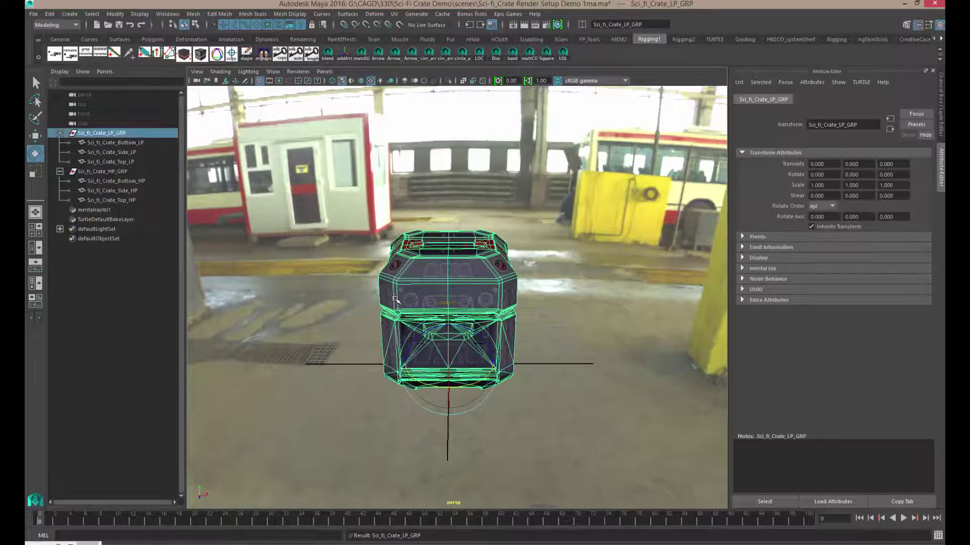
pyautogui.keyDown('alt'); pyautogui.moveTo(601, 327); pyautogui.dragTo(571, 329); pyautogui.keyUp('alt')
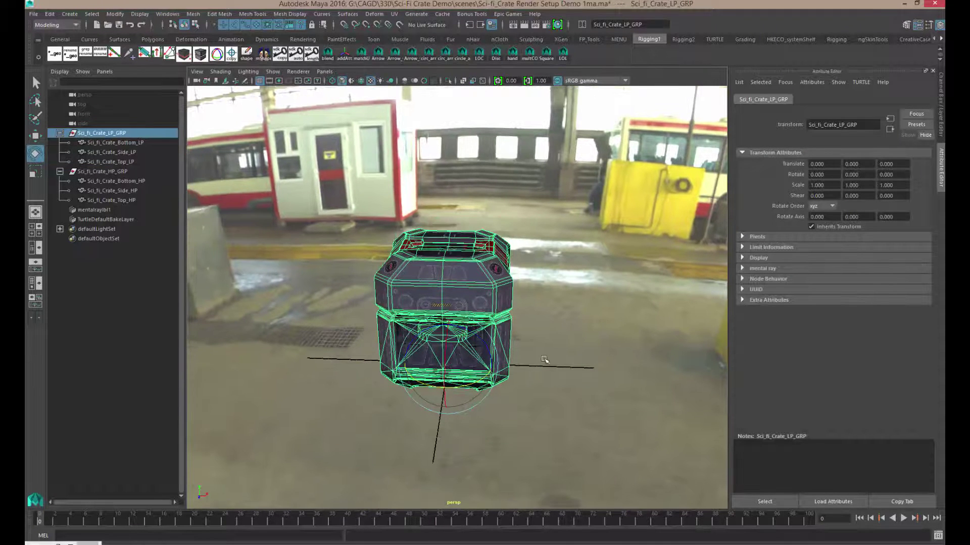
pyautogui.hotkey('ctrl', 'd')
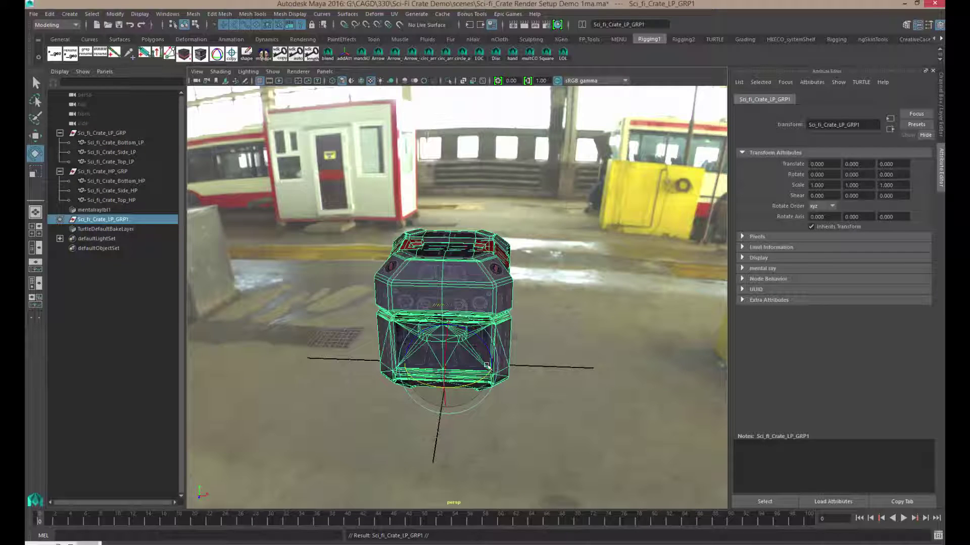
pyautogui.press('w')
pyautogui.moveTo(497, 365); pyautogui.dragTo(623, 367)
pyautogui.keyDown('alt'); pyautogui.moveTo(527, 328); pyautogui.dragTo(495, 332); pyautogui.keyUp('alt')
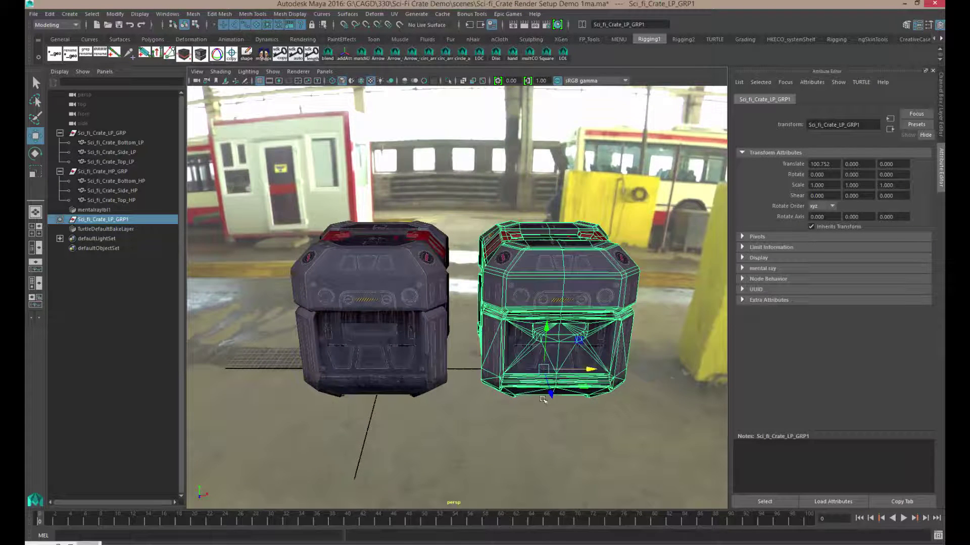
pyautogui.moveTo(591, 370); pyautogui.dragTo(602, 371)
# Rotate the duplicated crate group to -90 degrees about Y so its red side faces the camera.
pyautogui.press('e')
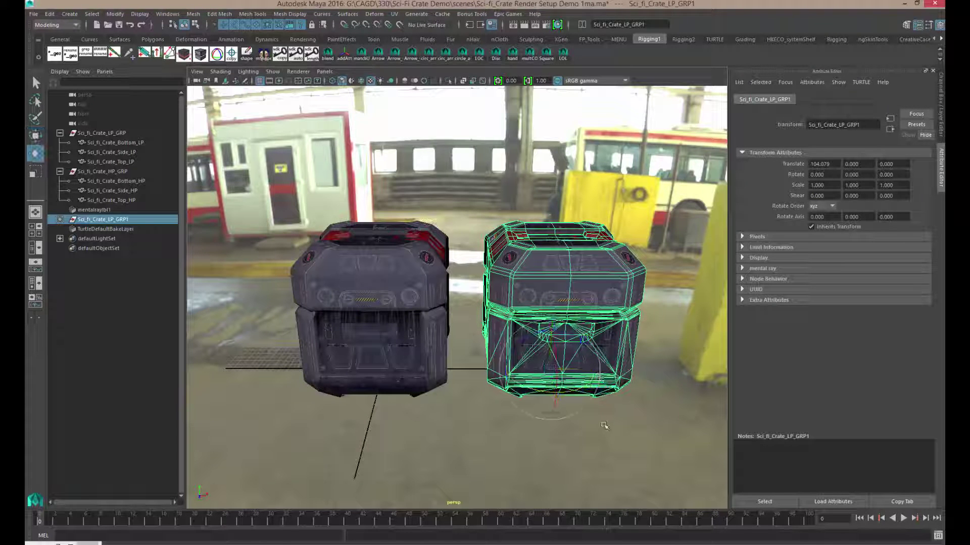
pyautogui.moveTo(583, 389); pyautogui.dragTo(518, 377)
pyautogui.keyDown('alt'); pyautogui.moveTo(504, 338); pyautogui.dragTo(488, 333); pyautogui.keyUp('alt')
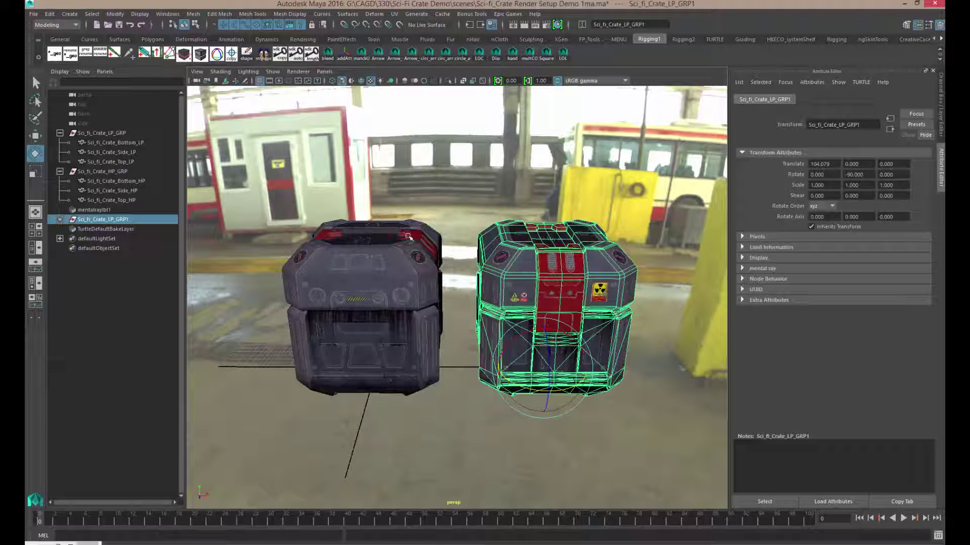
# Open the common render settings and review the available image size presets, including HD 1080.
pyautogui.click(546, 24)
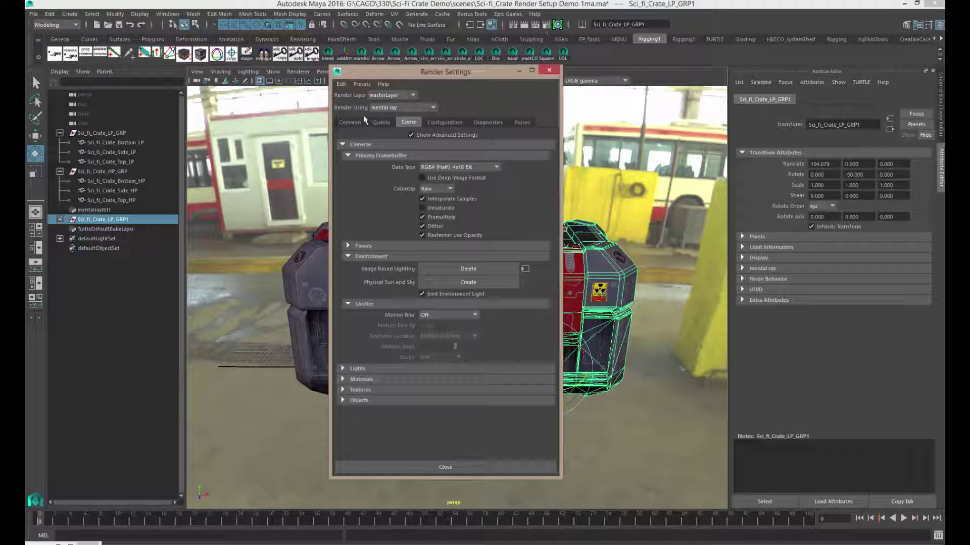
pyautogui.click(350, 123)
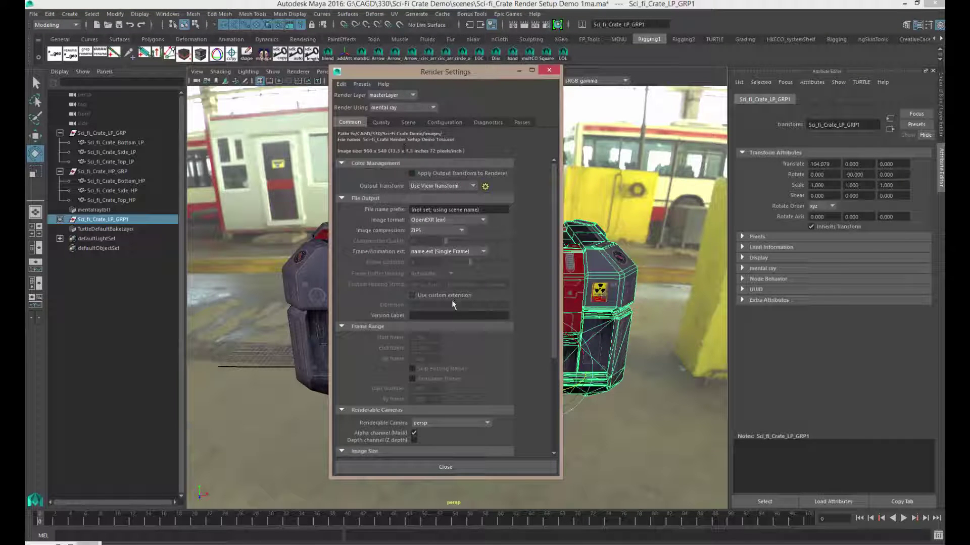
pyautogui.scroll(-6, 452, 300)
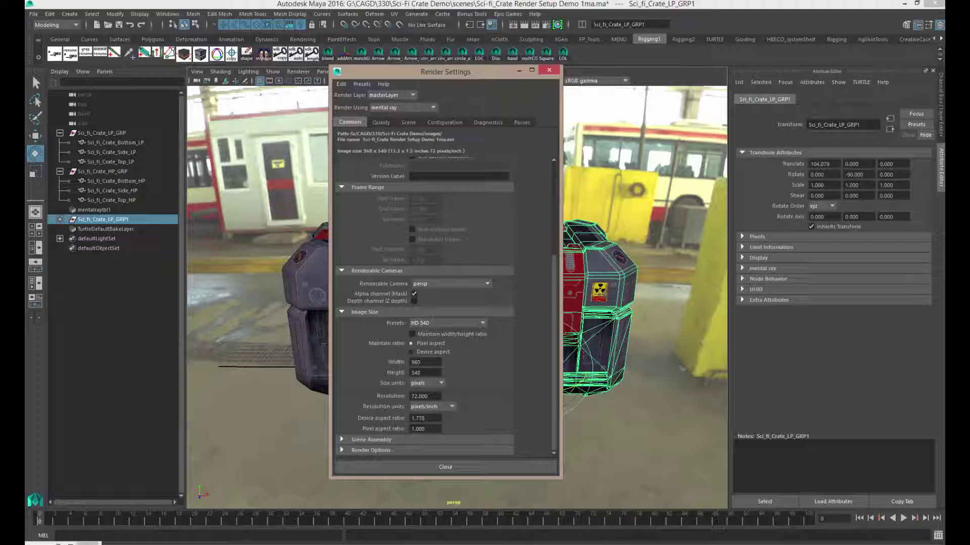
pyautogui.click(445, 326)
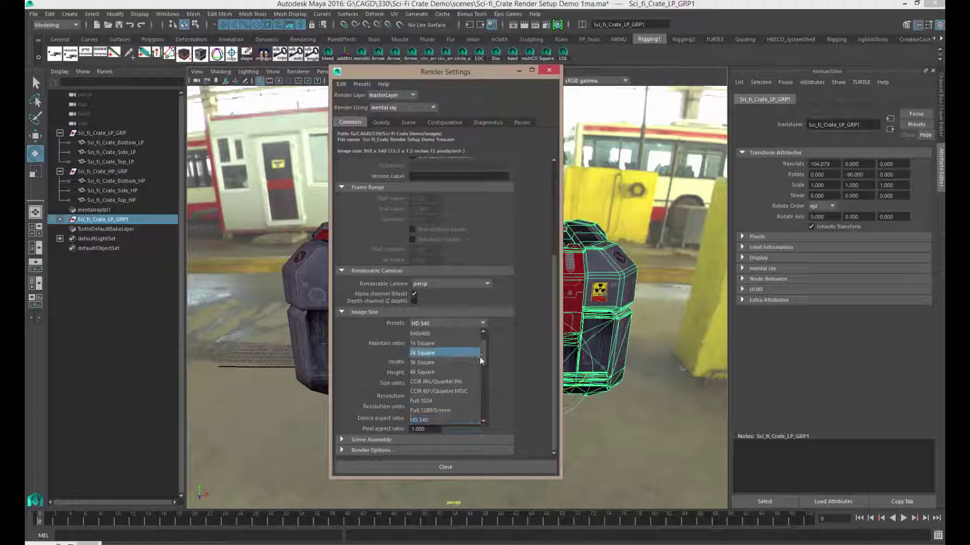
pyautogui.scroll(-3, 480, 372)
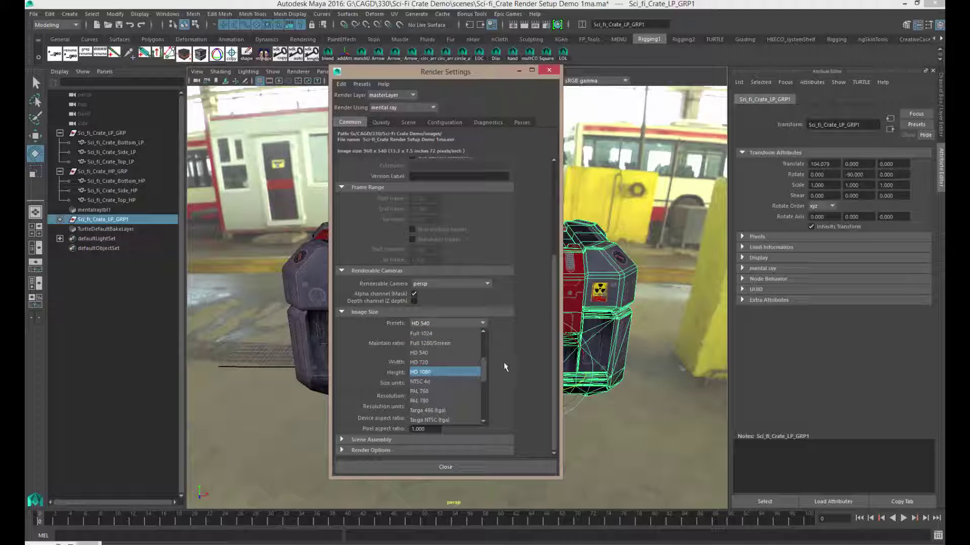
pyautogui.click(519, 366)
pyautogui.scroll(3, 532, 318)
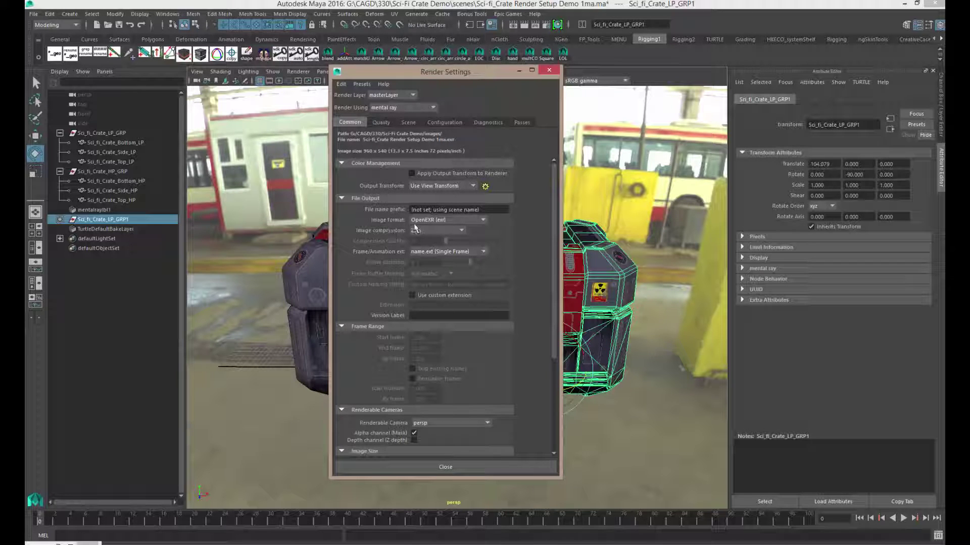
# Set the render output's image format to JPEG (jpg).
pyautogui.click(445, 221)
pyautogui.click(455, 249)
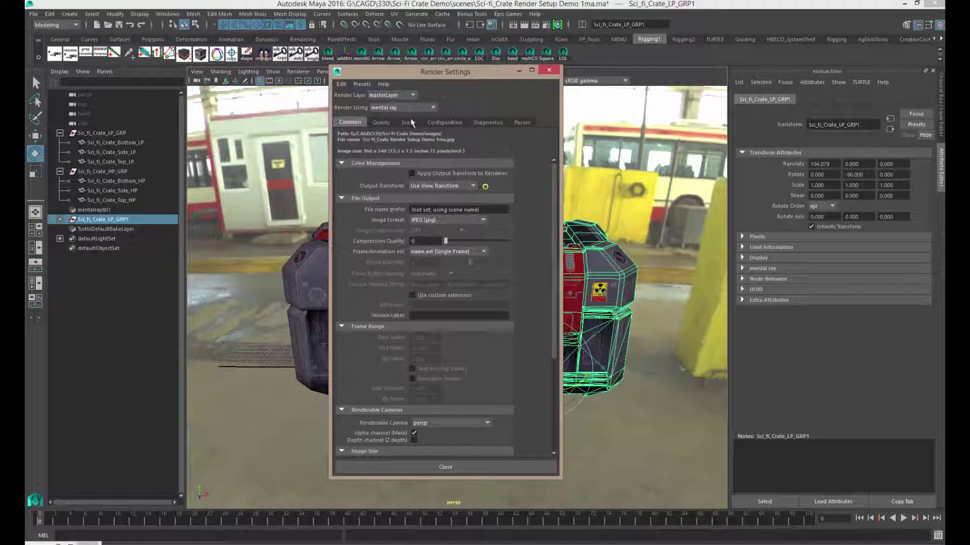
pyautogui.moveTo(479, 76)
pyautogui.mouseDown()
pyautogui.moveTo(323, 84)
pyautogui.moveTo(494, 82)
pyautogui.mouseUp()
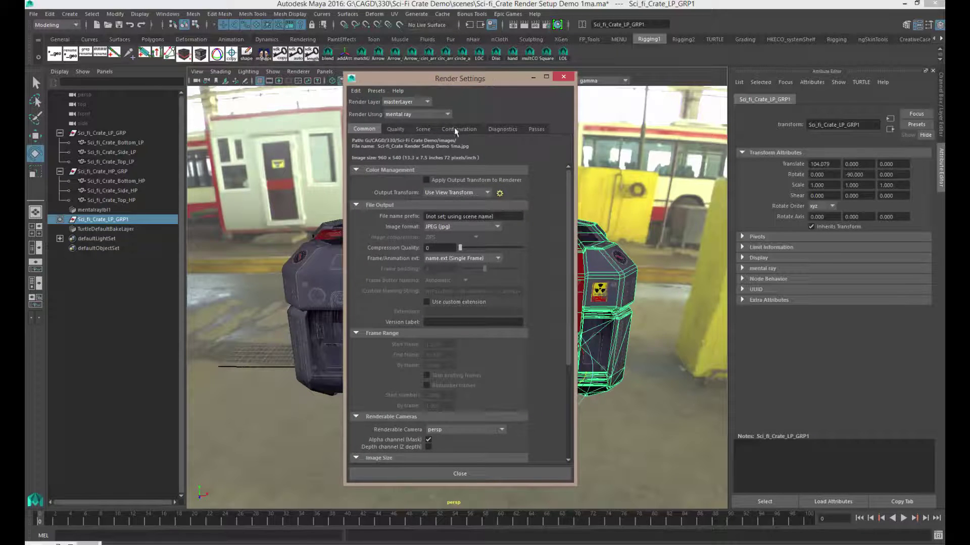
# Show the mental ray quality settings and move the Render Settings window clear of the two crates.
pyautogui.click(453, 128)
pyautogui.click(424, 130)
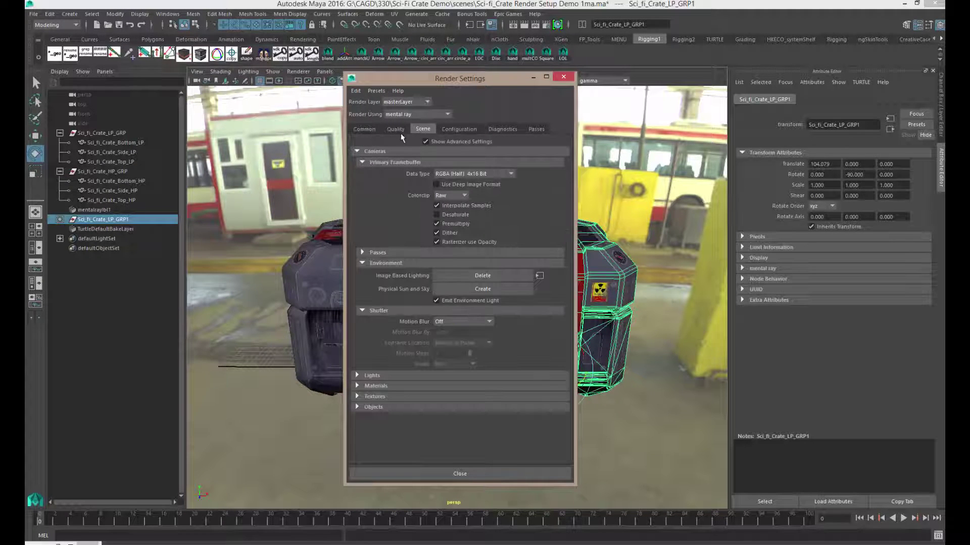
pyautogui.click(396, 129)
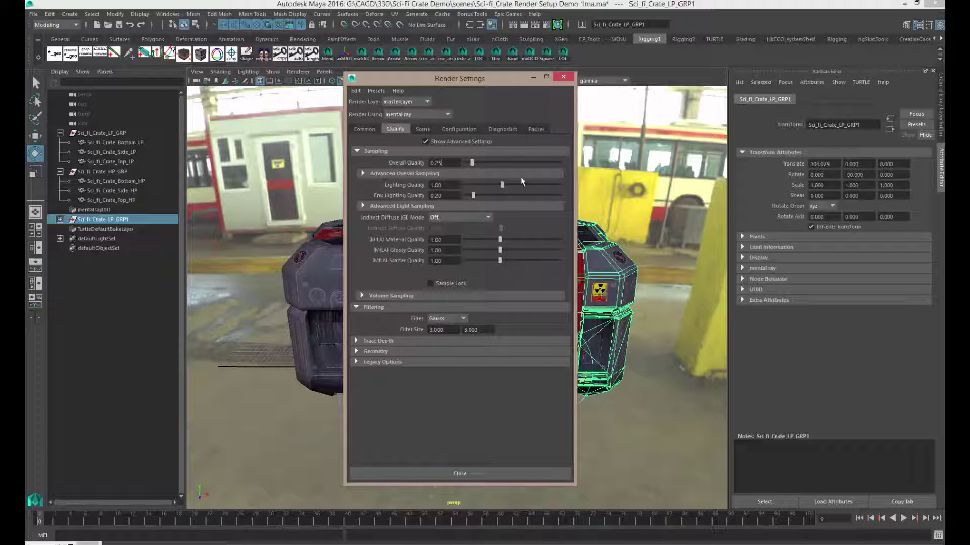
pyautogui.moveTo(468, 84); pyautogui.dragTo(800, 72)
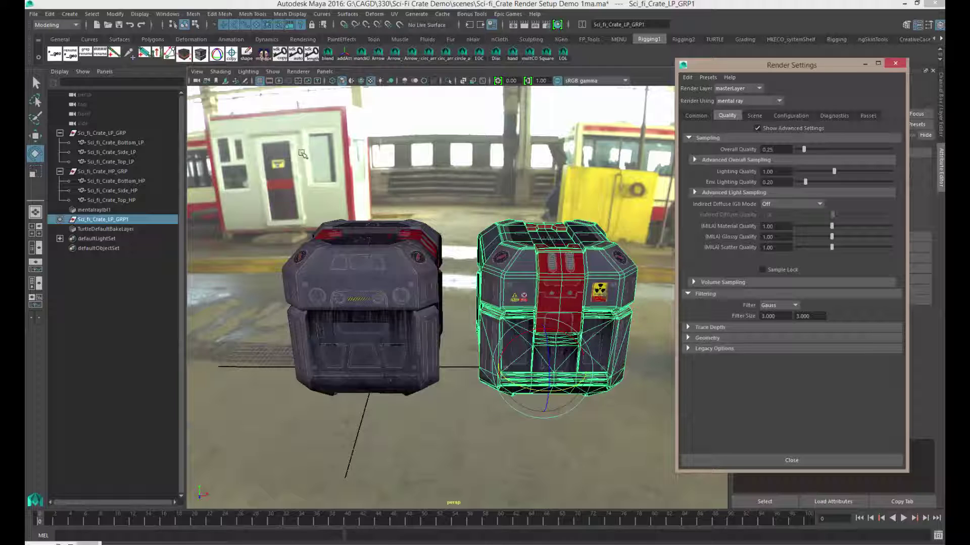
# Frame both crates in the perspective view and bookmark that camera view.
pyautogui.moveTo(459, 238)
pyautogui.keyDown('alt'); pyautogui.mouseDown()
pyautogui.moveTo(490, 241)
pyautogui.moveTo(460, 243)
pyautogui.mouseUp(); pyautogui.keyUp('alt')
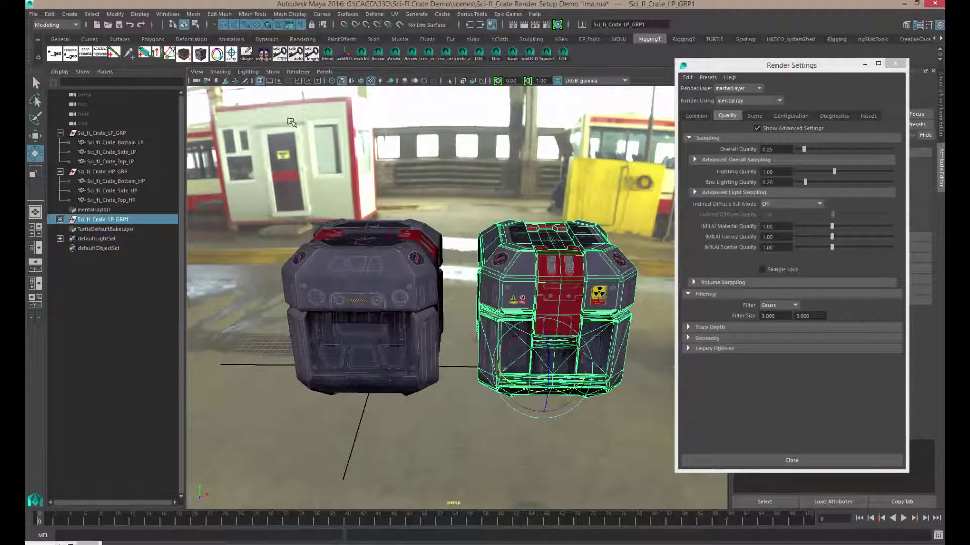
pyautogui.rightClick(216, 83)
pyautogui.click(233, 89)
pyautogui.keyDown('alt'); pyautogui.moveTo(442, 226); pyautogui.dragTo(237, 109); pyautogui.keyUp('alt')
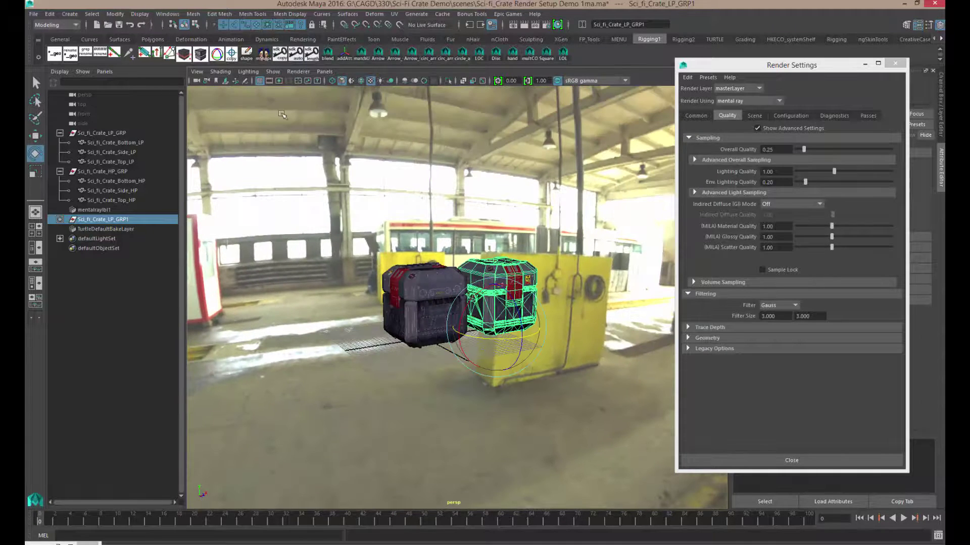
# Frame both crates side by side from the front in the perspective view and bookmark that camera view.
pyautogui.click(216, 82)
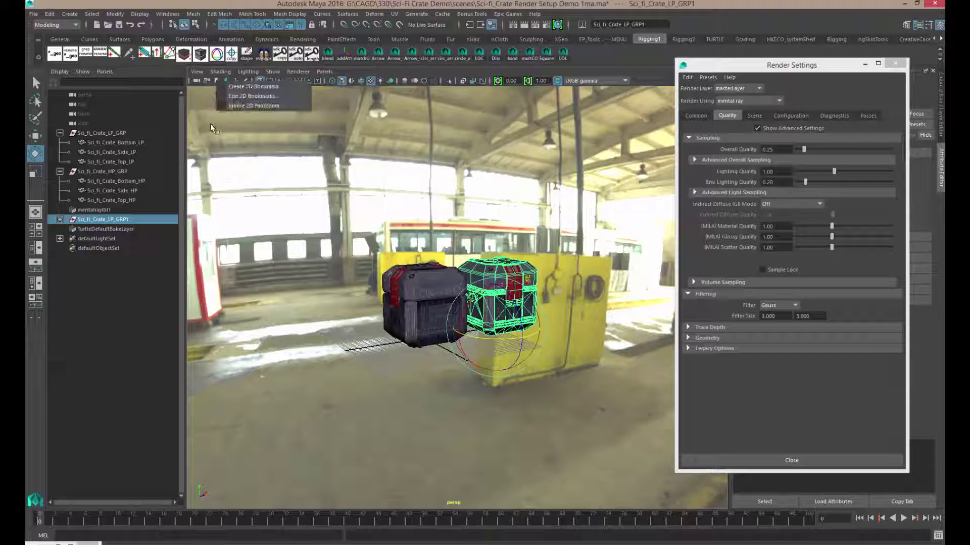
pyautogui.click(230, 89)
pyautogui.keyDown('alt'); pyautogui.moveTo(283, 121); pyautogui.dragTo(510, 238); pyautogui.keyUp('alt')
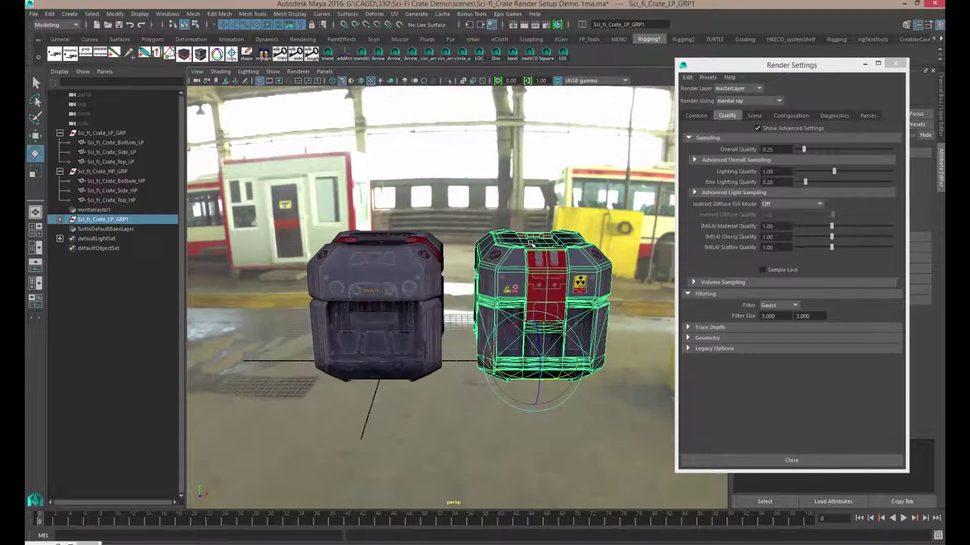
pyautogui.click(217, 82)
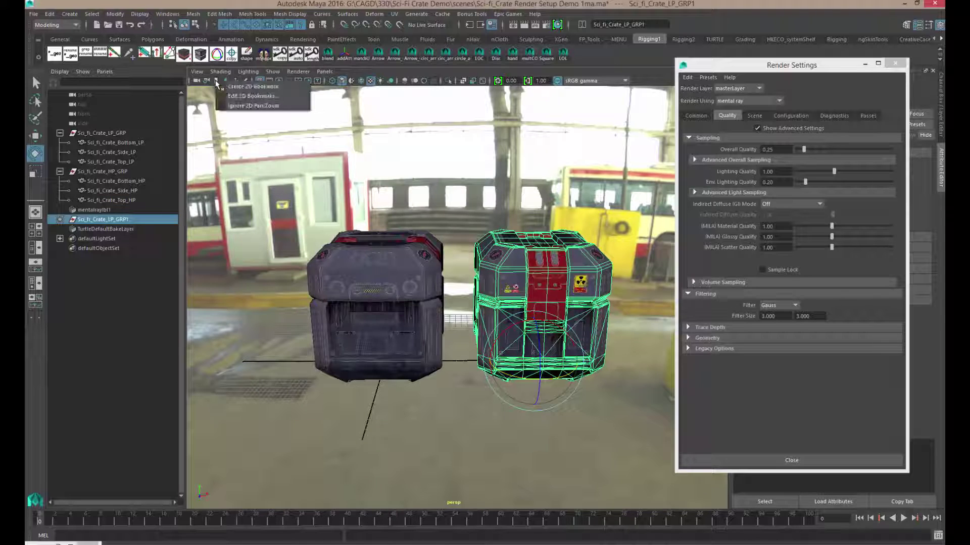
pyautogui.click(230, 89)
pyautogui.click(215, 81)
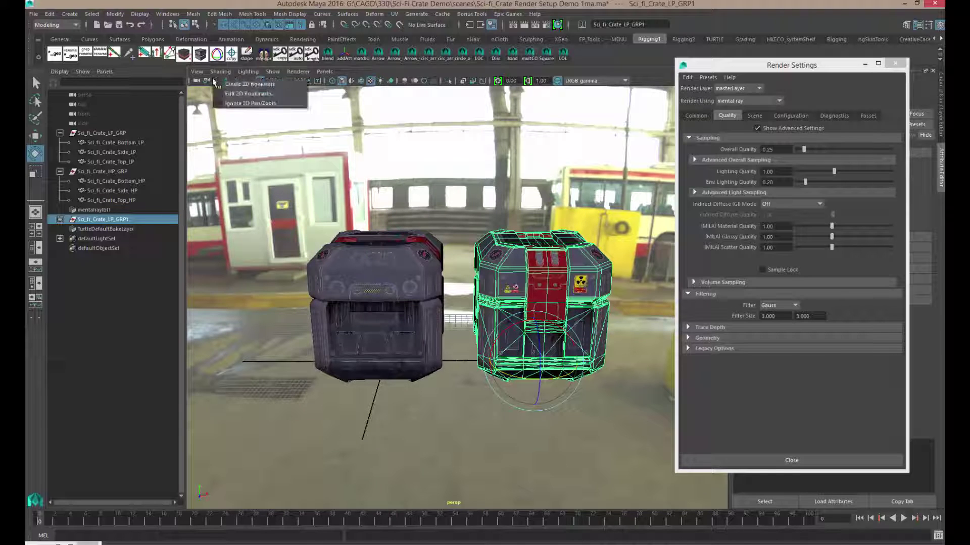
pyautogui.click(219, 85)
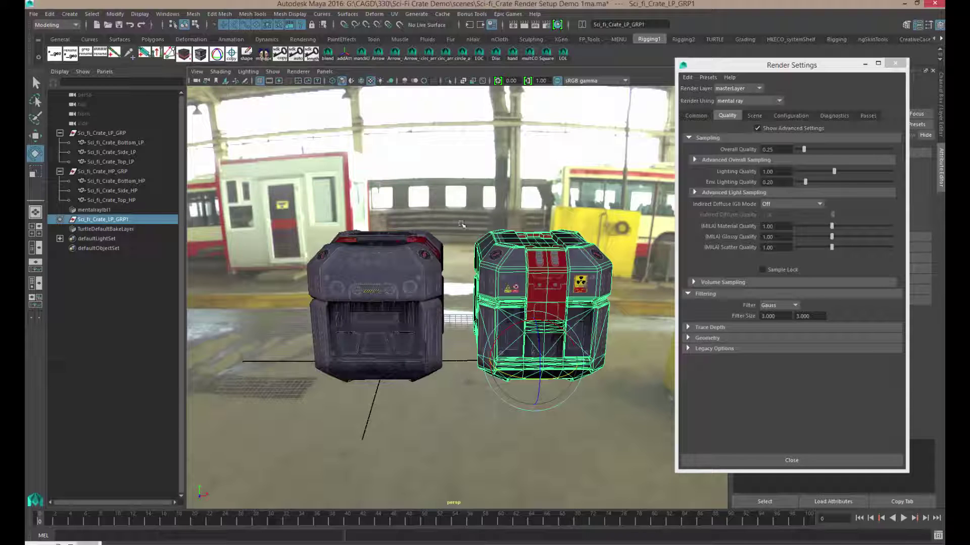
# Test the bookmark by orbiting away from the crates and restoring the saved front view.
pyautogui.keyDown('alt'); pyautogui.moveTo(461, 223); pyautogui.dragTo(378, 174); pyautogui.keyUp('alt')
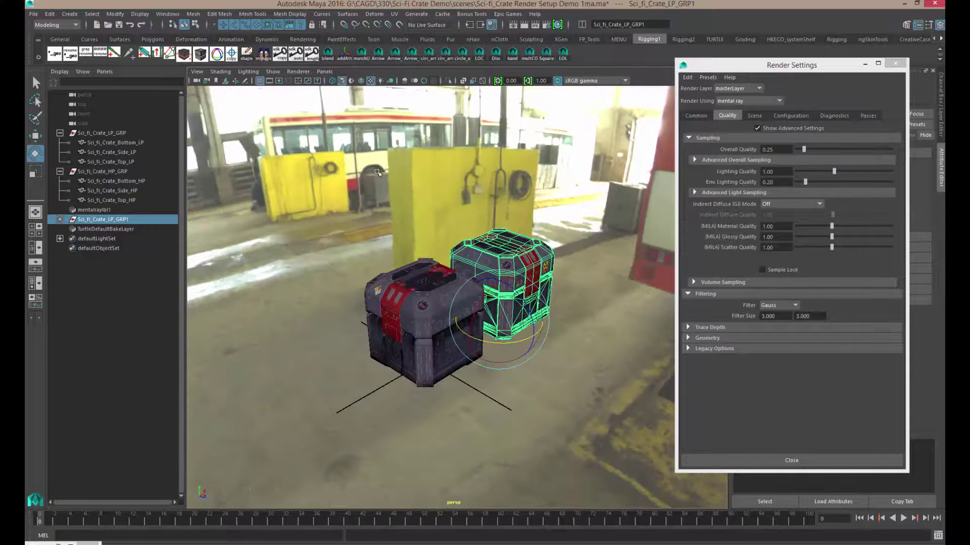
pyautogui.click(216, 82)
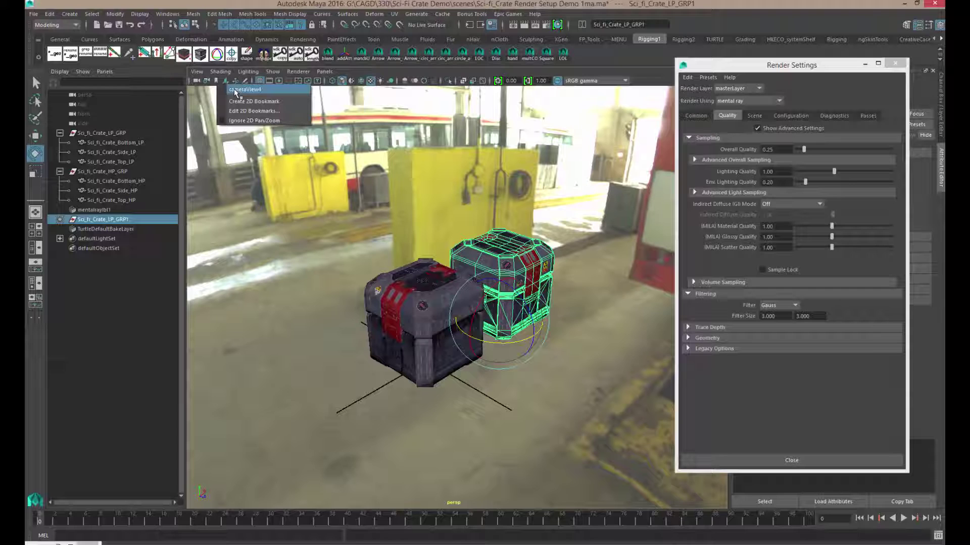
pyautogui.click(234, 89)
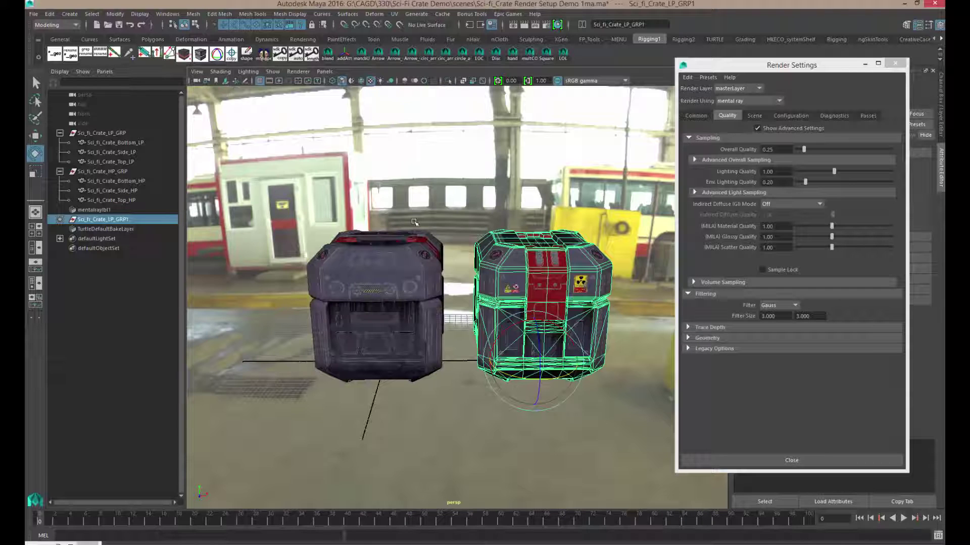
# Render a closer front view of both crates with mental ray and minimize the two render windows.
pyautogui.keyDown('alt'); pyautogui.moveTo(415, 222); pyautogui.dragTo(467, 231, button='right'); pyautogui.keyUp('alt')
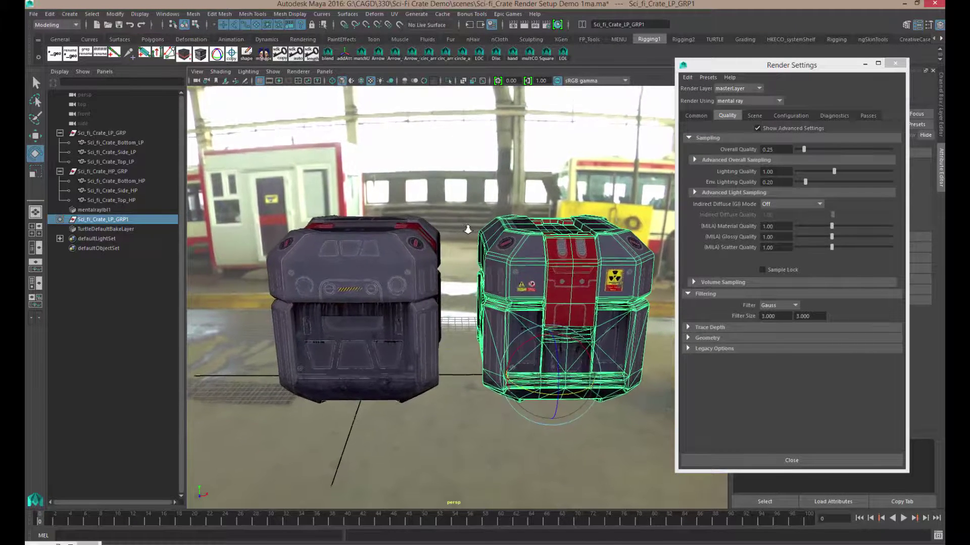
pyautogui.click(514, 26)
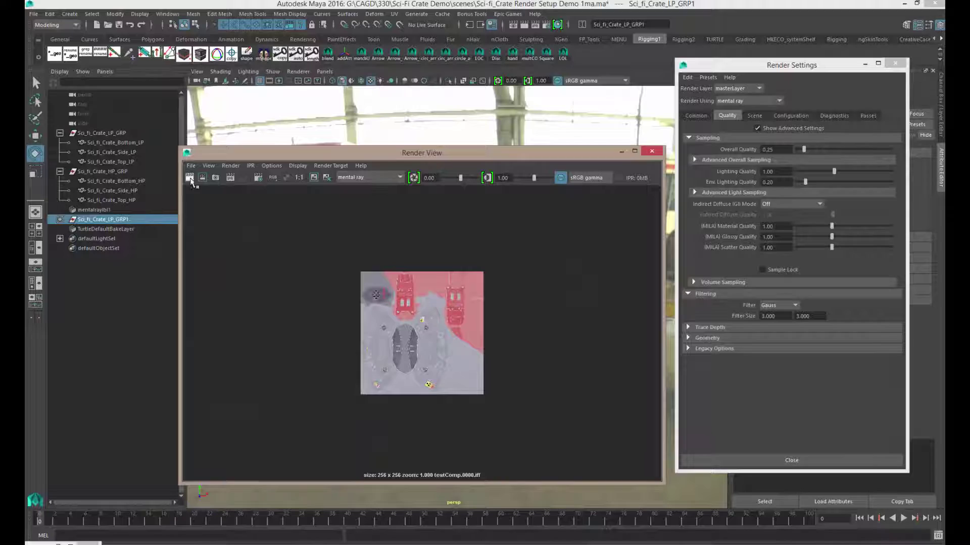
pyautogui.click(190, 178)
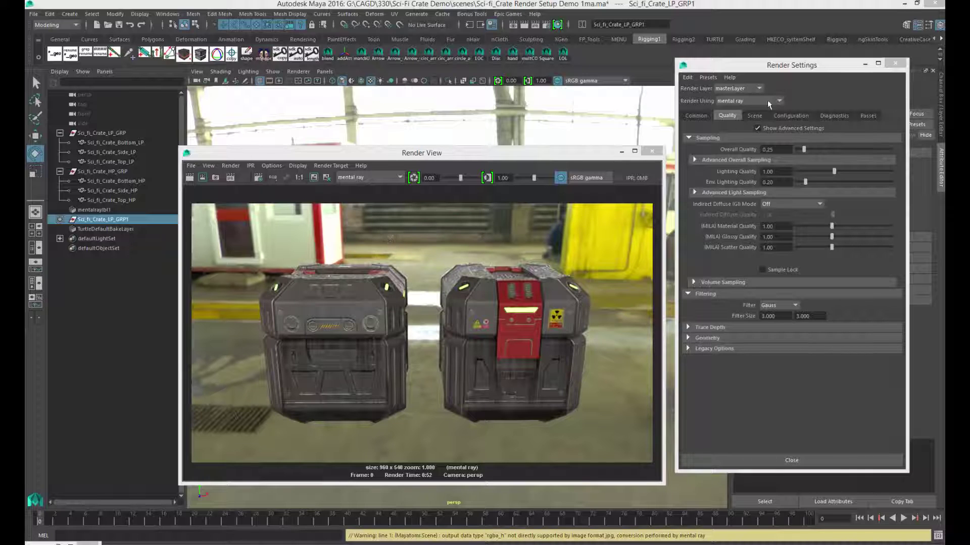
pyautogui.click(864, 65)
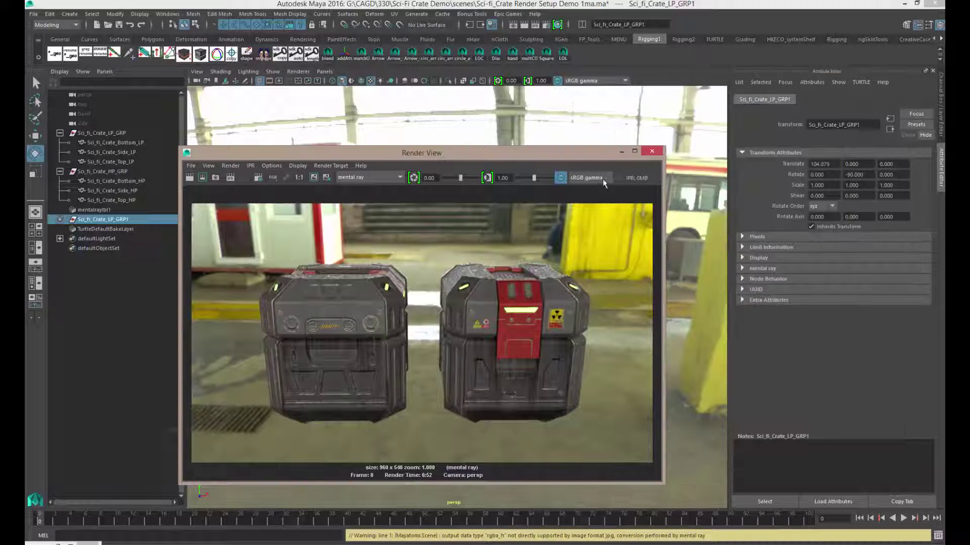
pyautogui.click(621, 151)
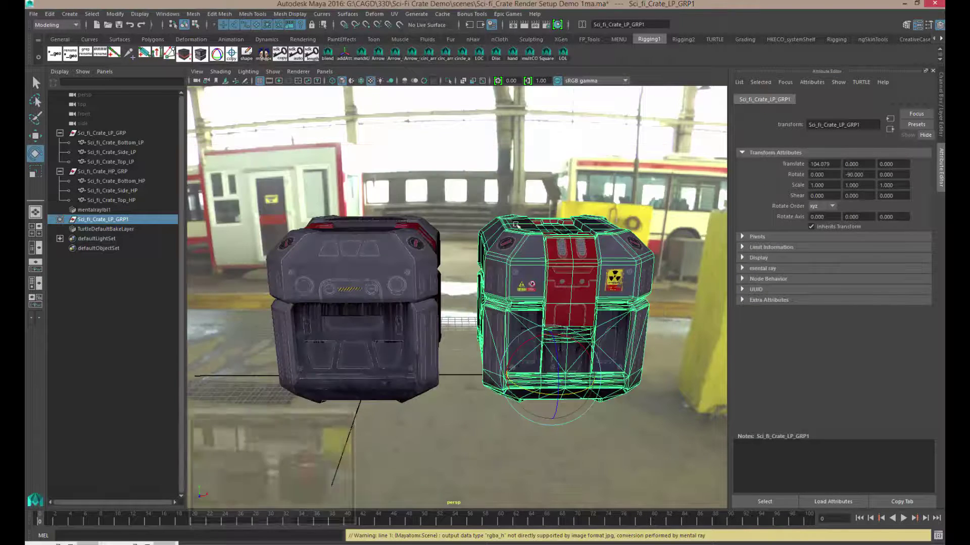
# Select the image-based lighting sphere and turn off Primary Visibility in its render stats.
pyautogui.click(602, 165)
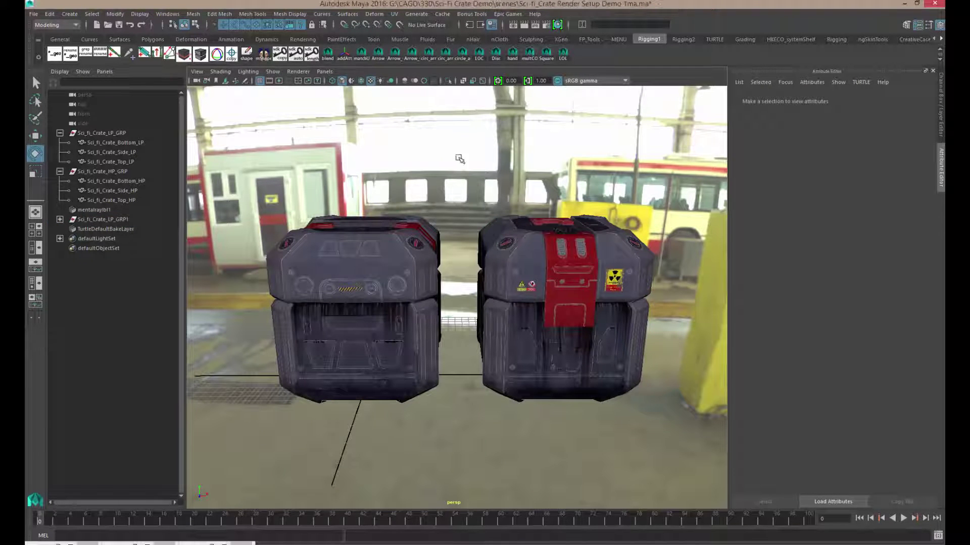
pyautogui.click(385, 391)
pyautogui.click(437, 444)
pyautogui.moveTo(476, 433); pyautogui.dragTo(495, 440)
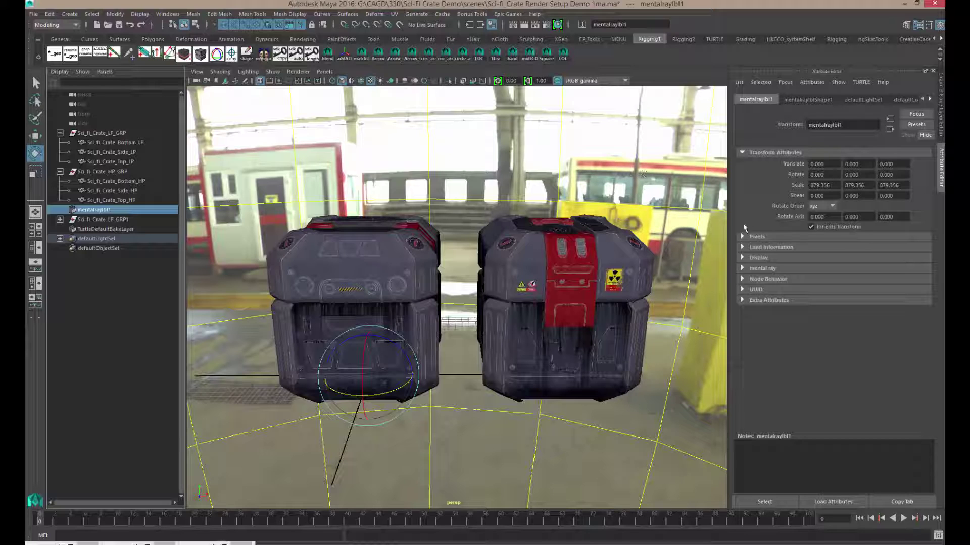
pyautogui.click(800, 101)
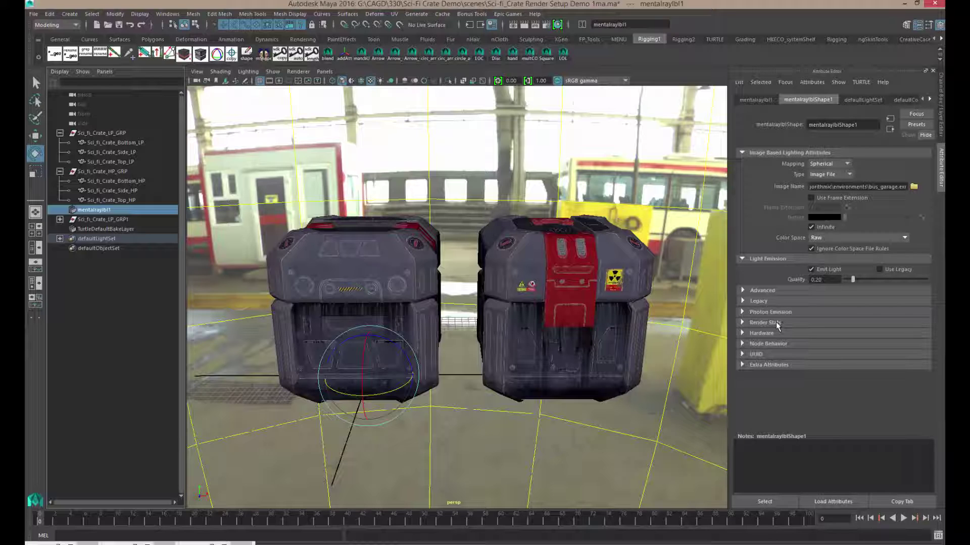
pyautogui.click(744, 323)
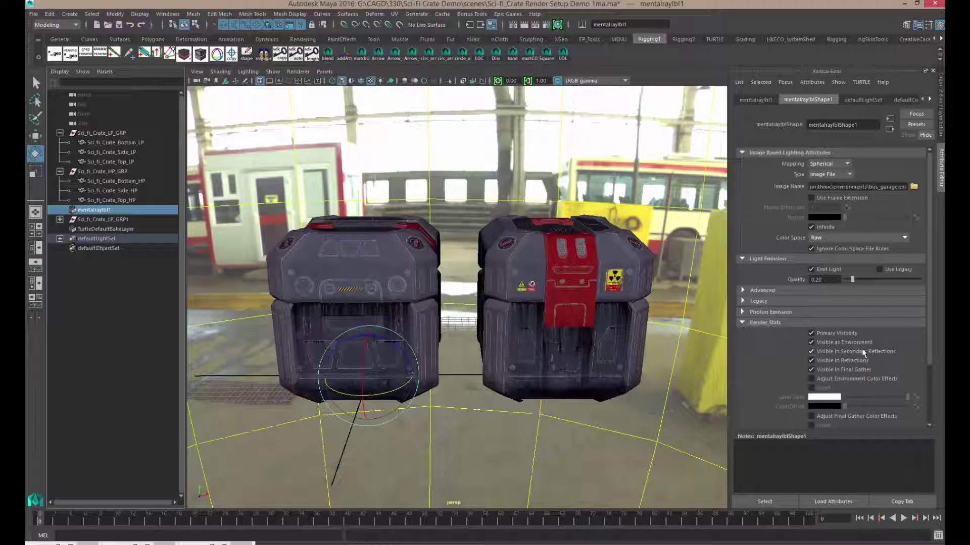
pyautogui.click(812, 334)
pyautogui.click(812, 342)
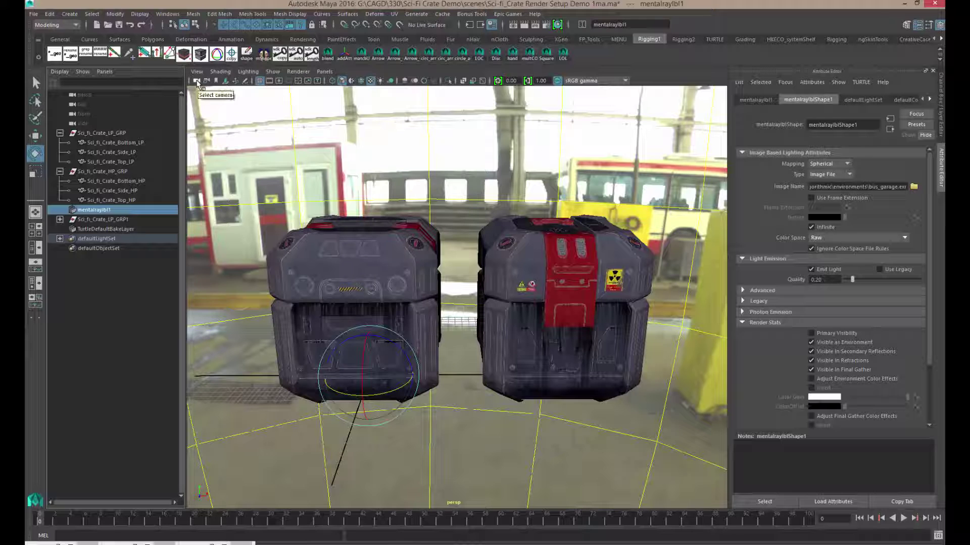
# Set the perspective camera's environment background color to a light grey and render the two crates again.
pyautogui.click(197, 82)
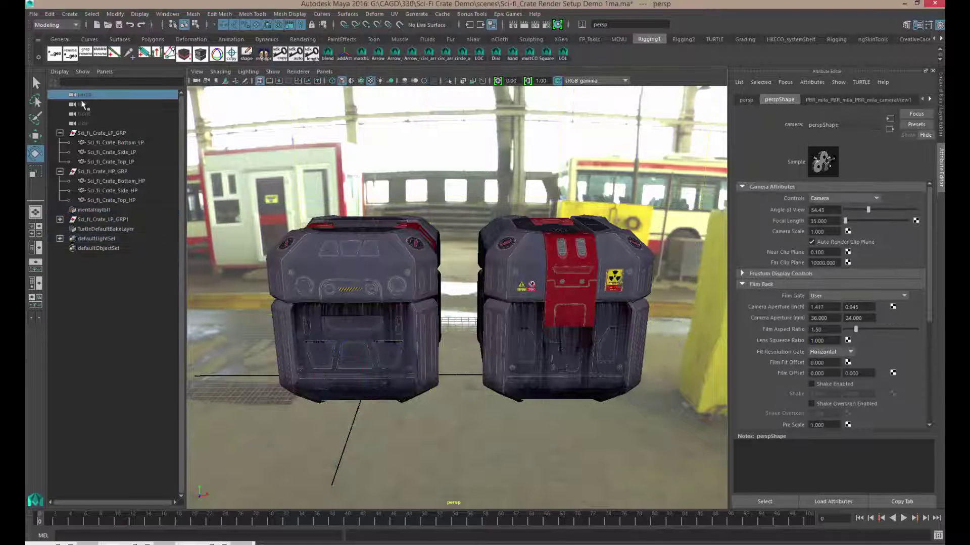
pyautogui.scroll(-5, 893, 271)
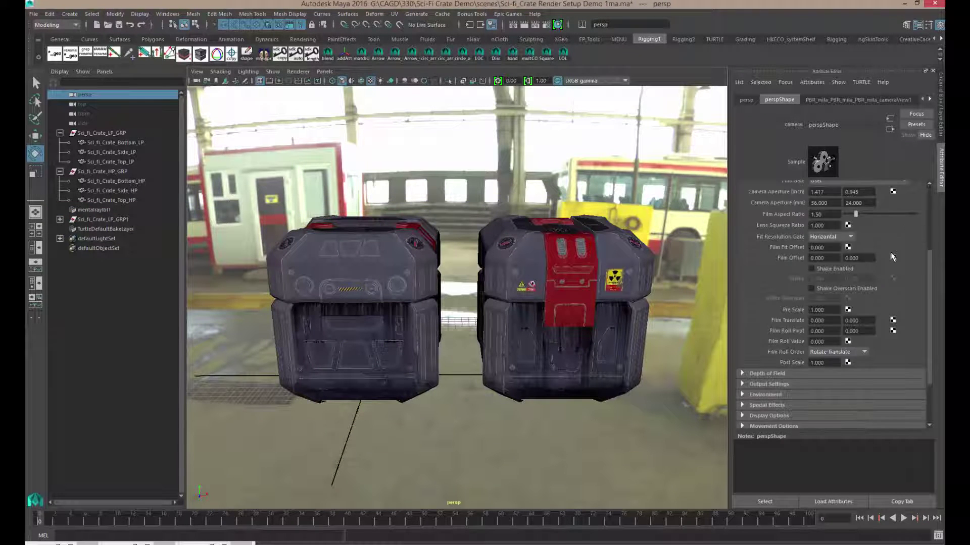
pyautogui.scroll(-3, 891, 257)
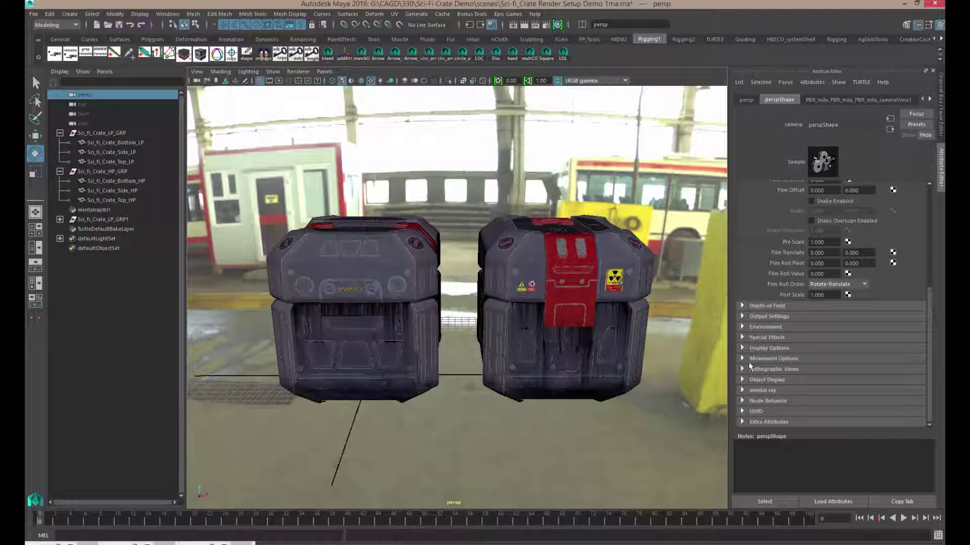
pyautogui.click(742, 328)
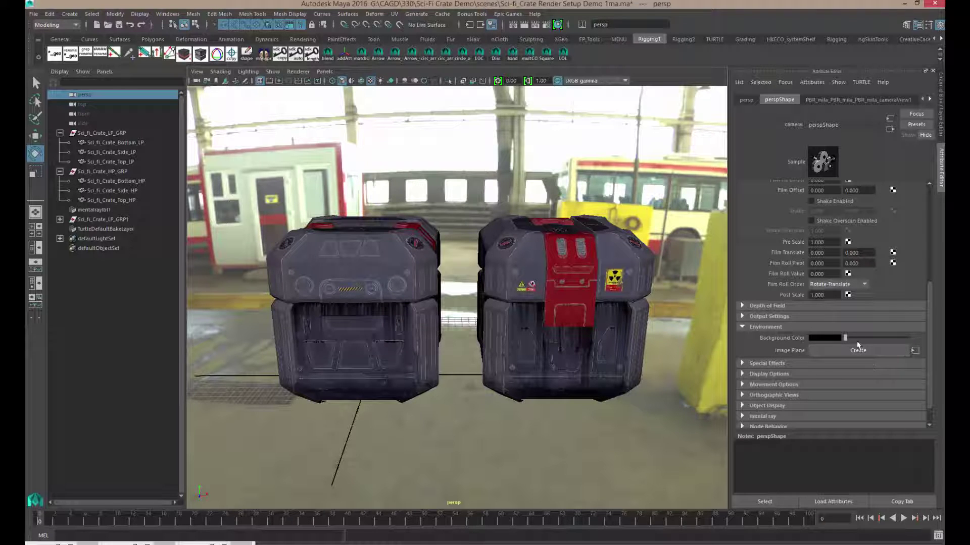
pyautogui.moveTo(845, 338); pyautogui.dragTo(864, 339)
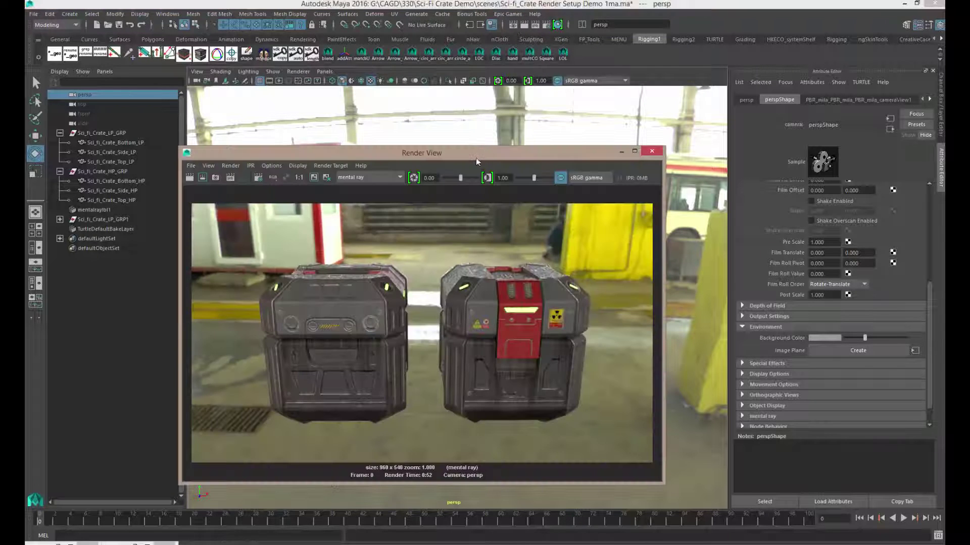
pyautogui.moveTo(476, 155); pyautogui.dragTo(516, 105)
pyautogui.click(353, 126)
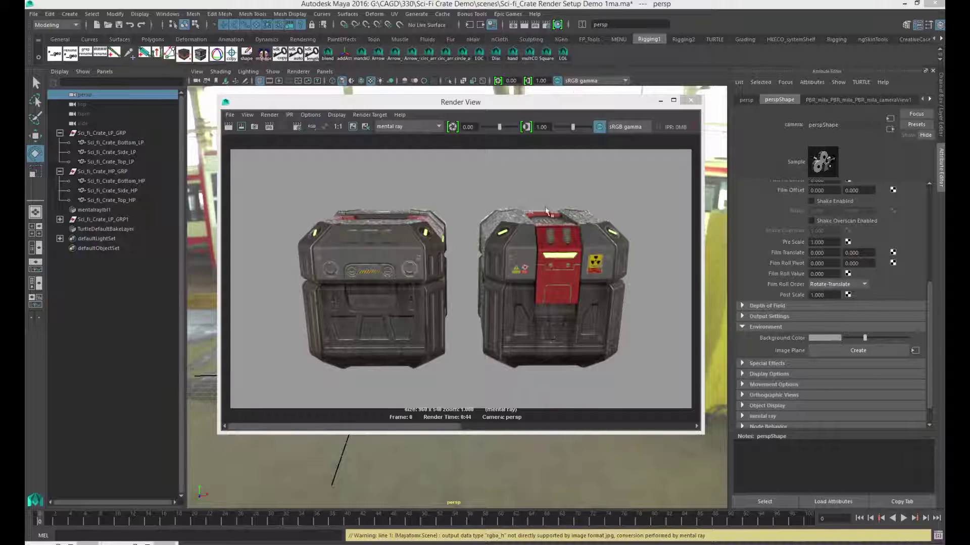
# Darken the perspective camera's background color to a deeper grey and move the Render View window aside.
pyautogui.click(864, 339)
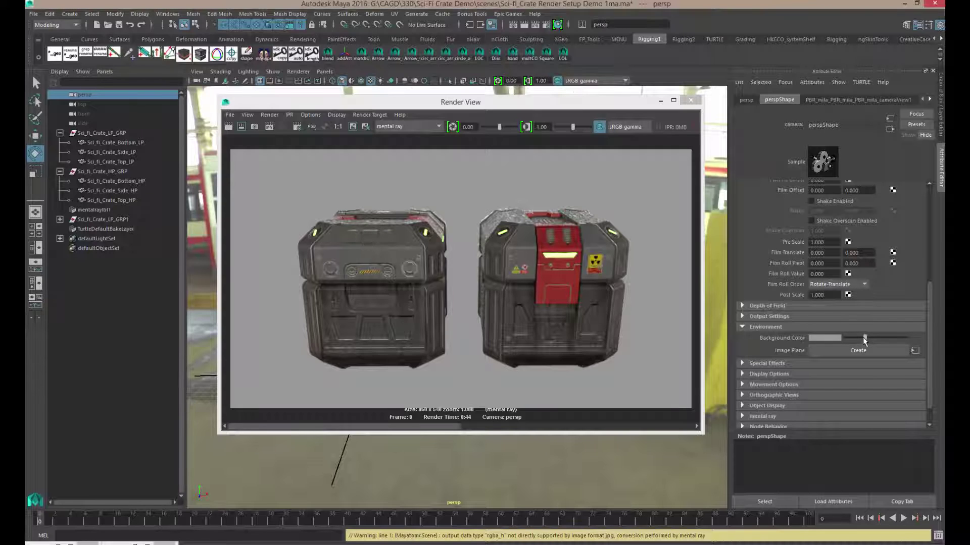
pyautogui.moveTo(859, 339); pyautogui.dragTo(858, 340)
pyautogui.moveTo(536, 108); pyautogui.dragTo(361, 102)
# Reopen the render settings beside the rendered image and set the mental ray Overall Quality to 1.
pyautogui.click(545, 24)
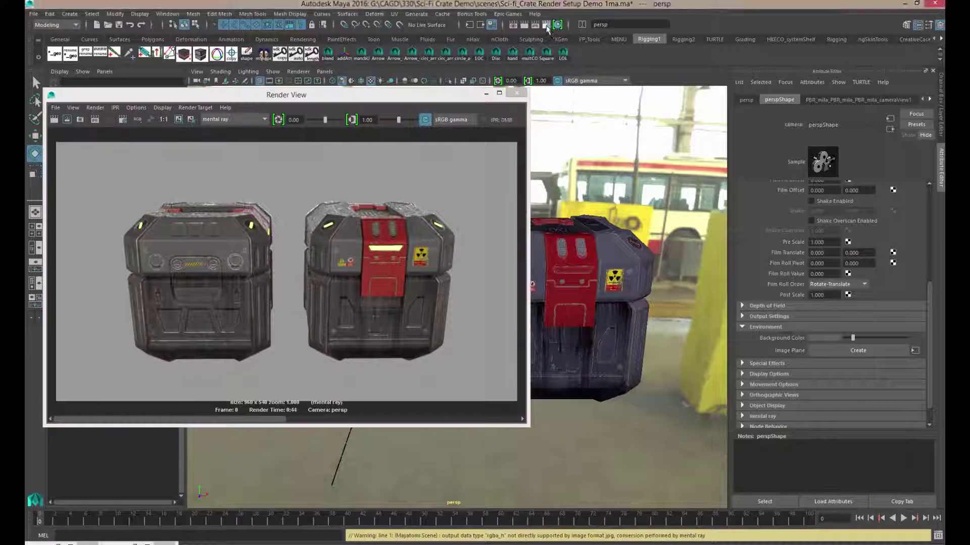
pyautogui.moveTo(762, 67); pyautogui.dragTo(653, 80)
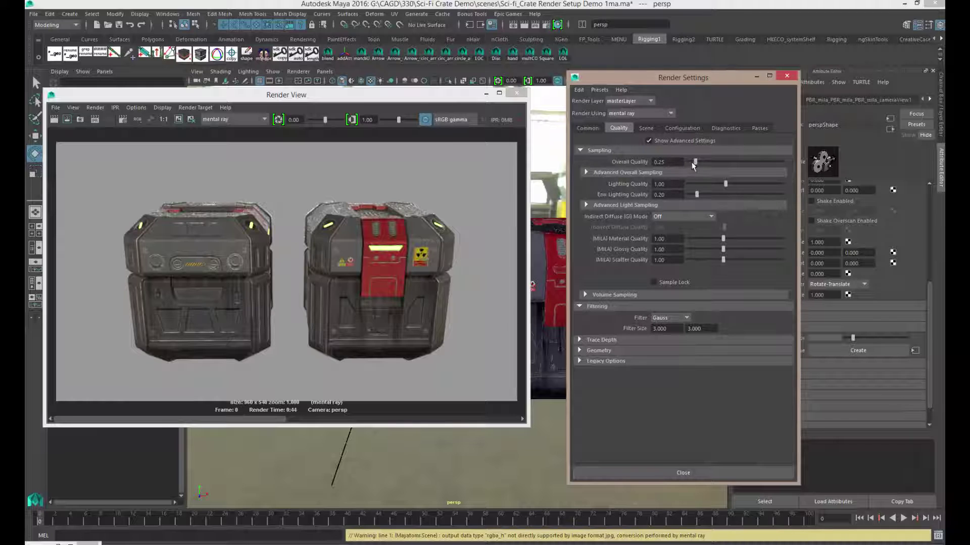
pyautogui.click(670, 162)
pyautogui.write('0.6')
pyautogui.press('Return')
pyautogui.write('1')
pyautogui.press('Return')
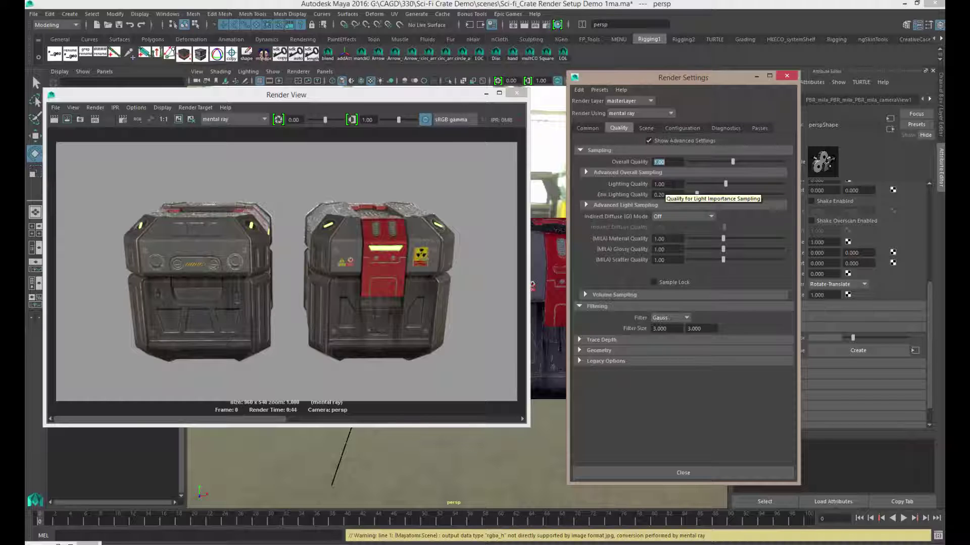
# Try a Lighting Quality of 2 and return it to 1.
pyautogui.moveTo(725, 185); pyautogui.dragTo(736, 184)
pyautogui.doubleClick(662, 184)
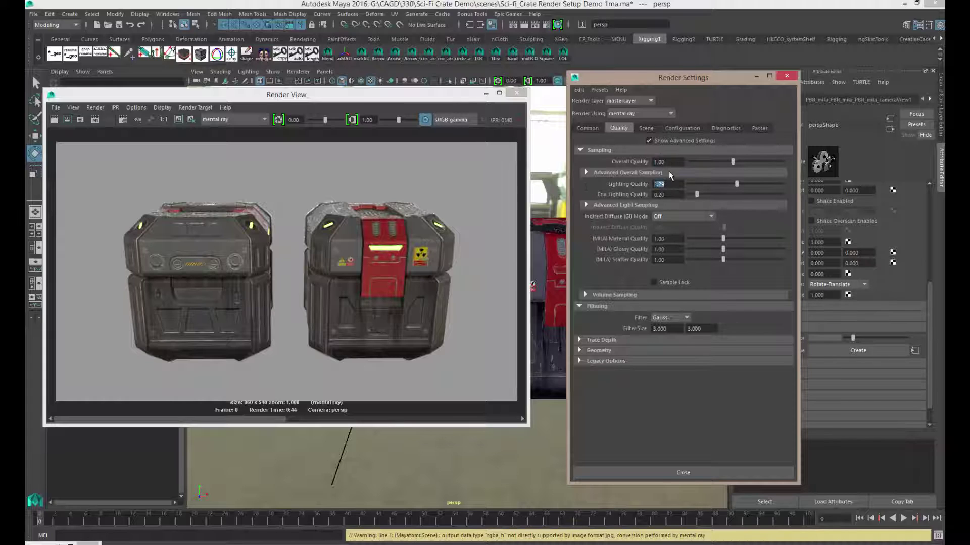
pyautogui.write('2')
pyautogui.press('Return')
pyautogui.moveTo(763, 184); pyautogui.dragTo(724, 185)
pyautogui.write('1')
pyautogui.press('Return')
# Set the Env Lighting Quality to 1 and change the sampling filter to Mitchell.
pyautogui.write('1')
pyautogui.press('Return')
pyautogui.click(652, 318)
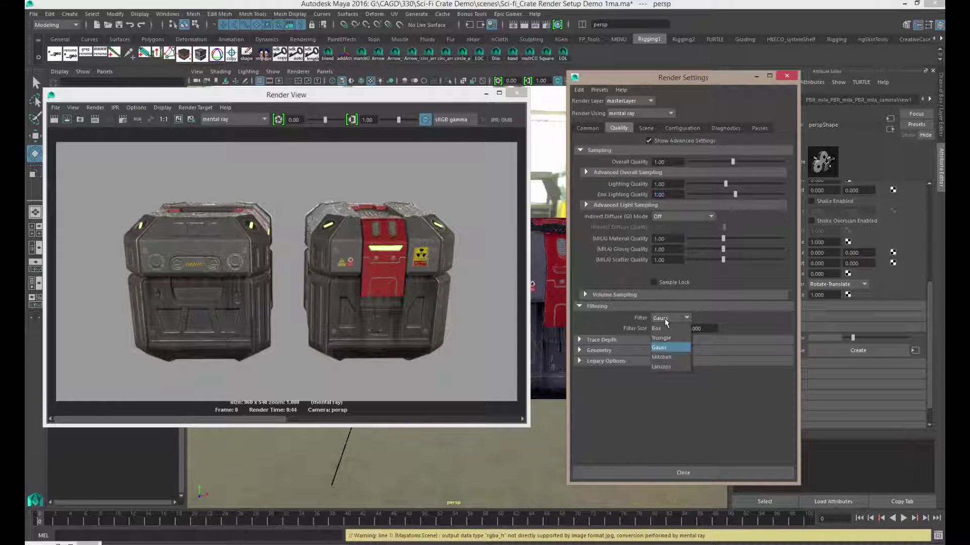
pyautogui.click(665, 357)
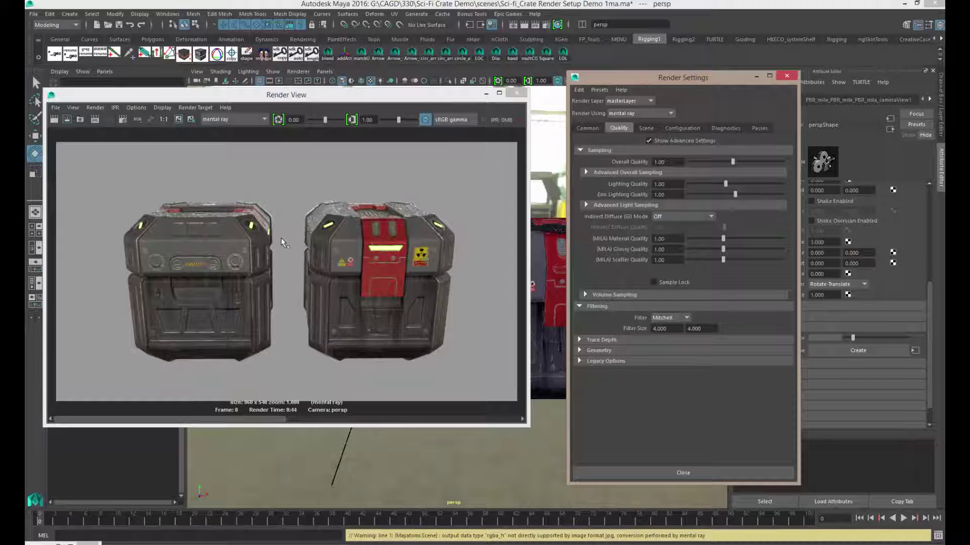
# Render the two crates with the new quality settings and compare the stored renders by switching between them.
pyautogui.click(54, 119)
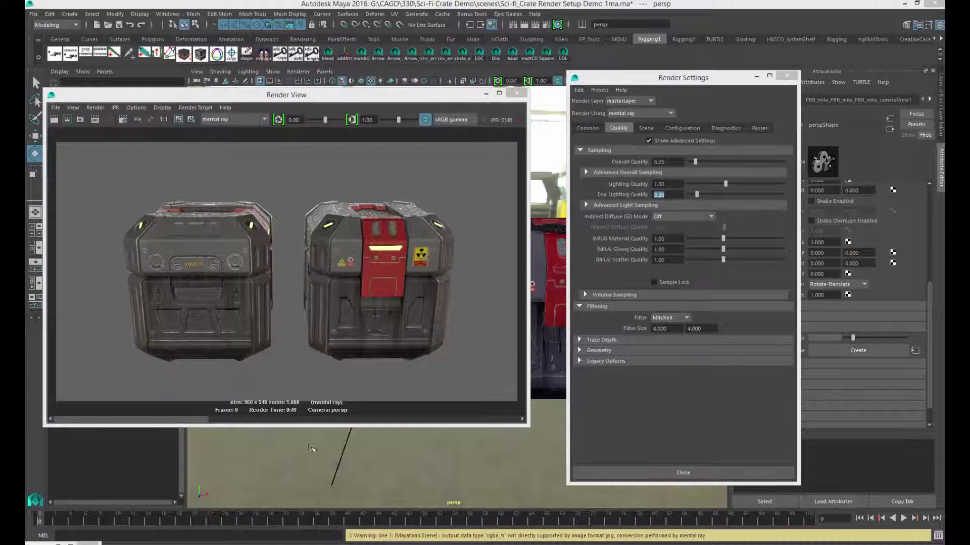
pyautogui.click(245, 418)
pyautogui.click(244, 419)
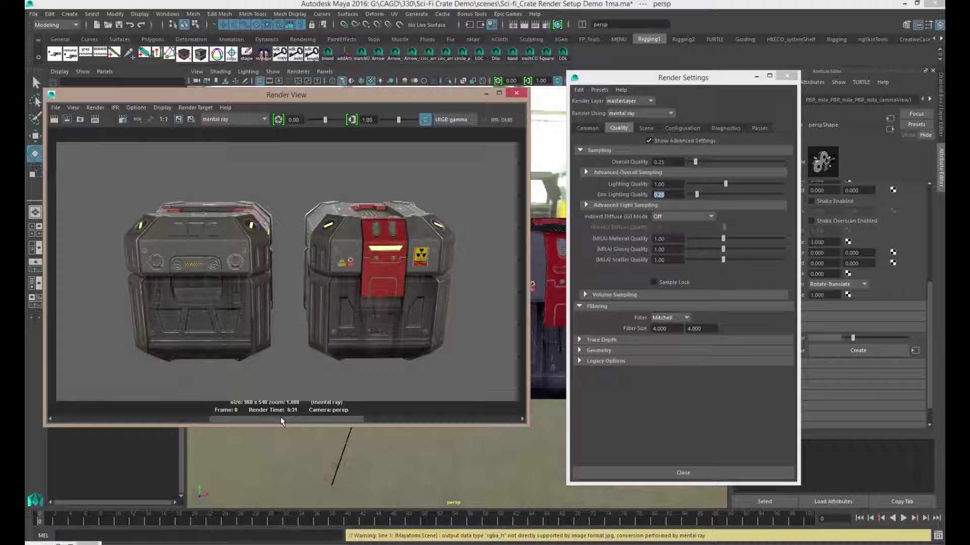
pyautogui.click(174, 420)
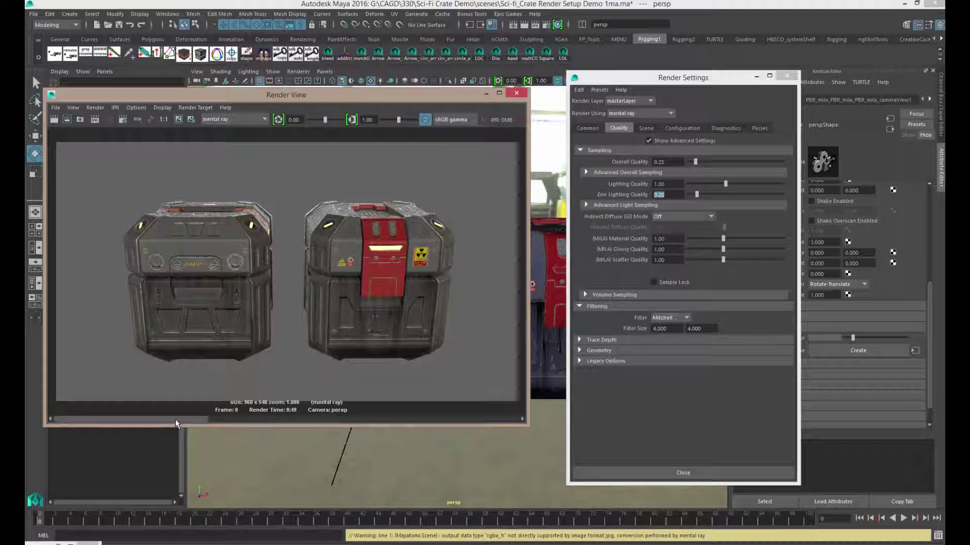
pyautogui.click(242, 420)
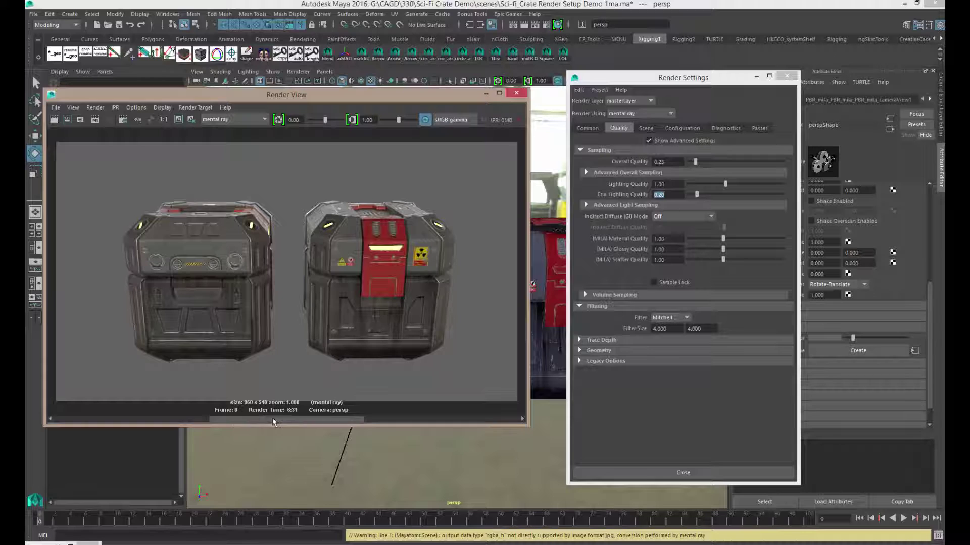
# Flip back and forth between the first two stored crate renders to compare their image quality.
pyautogui.click(200, 421)
pyautogui.click(252, 421)
pyautogui.click(225, 422)
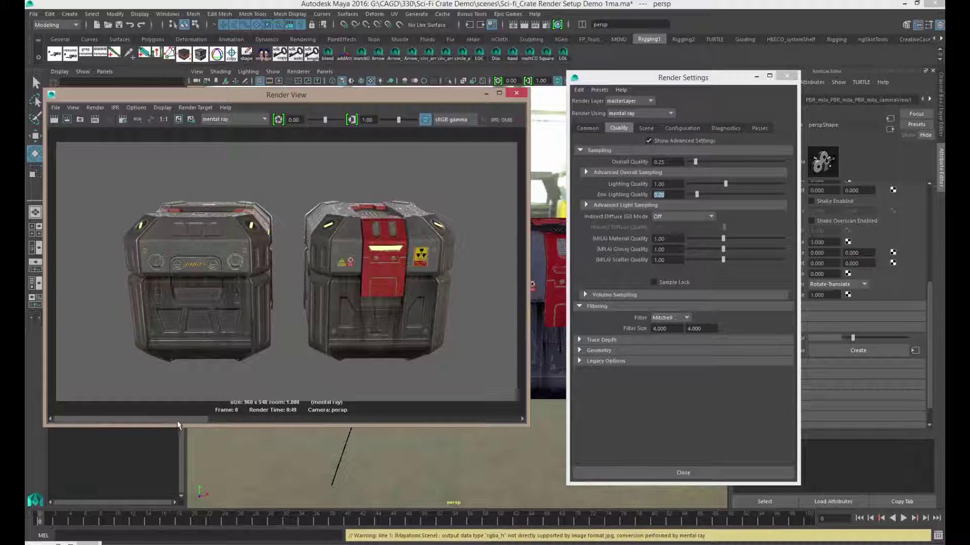
pyautogui.click(242, 421)
pyautogui.click(260, 422)
pyautogui.click(281, 420)
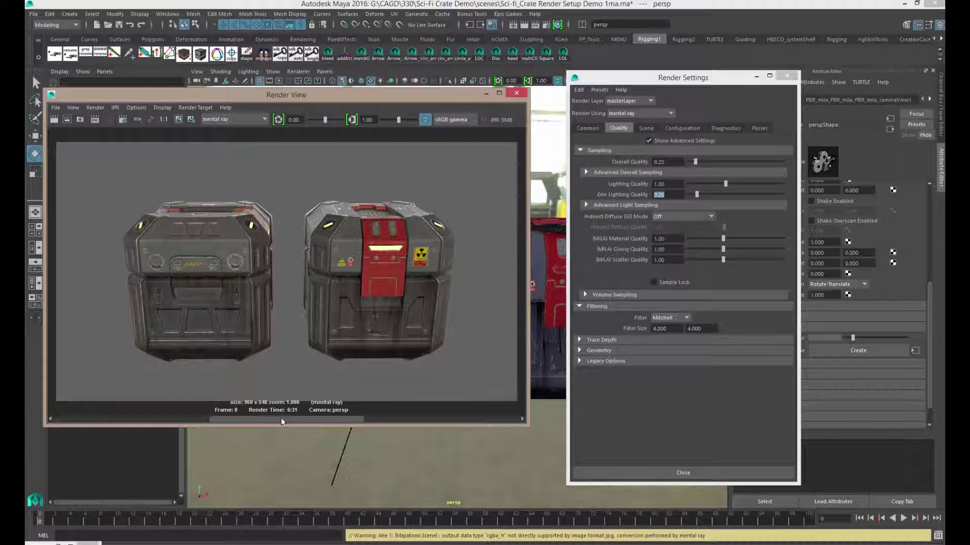
pyautogui.click(193, 421)
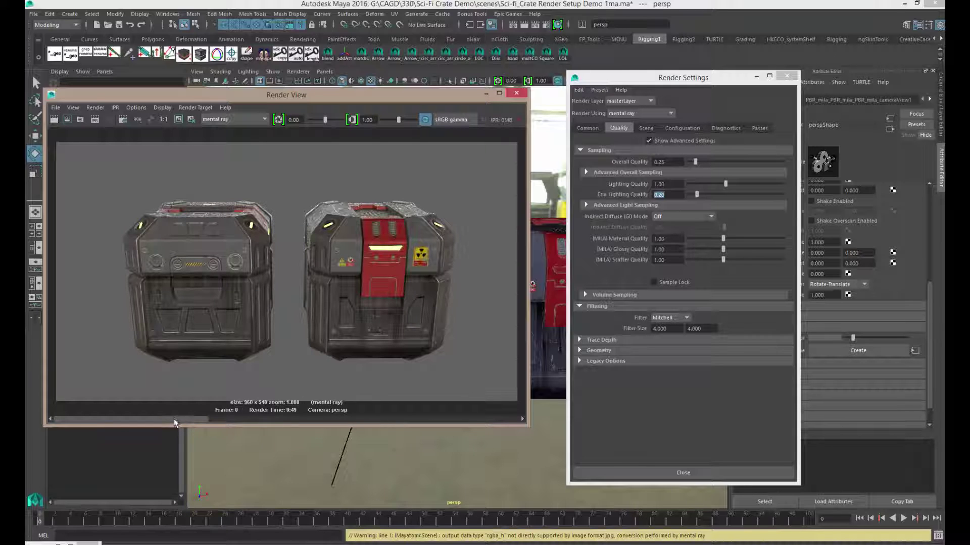
pyautogui.click(277, 421)
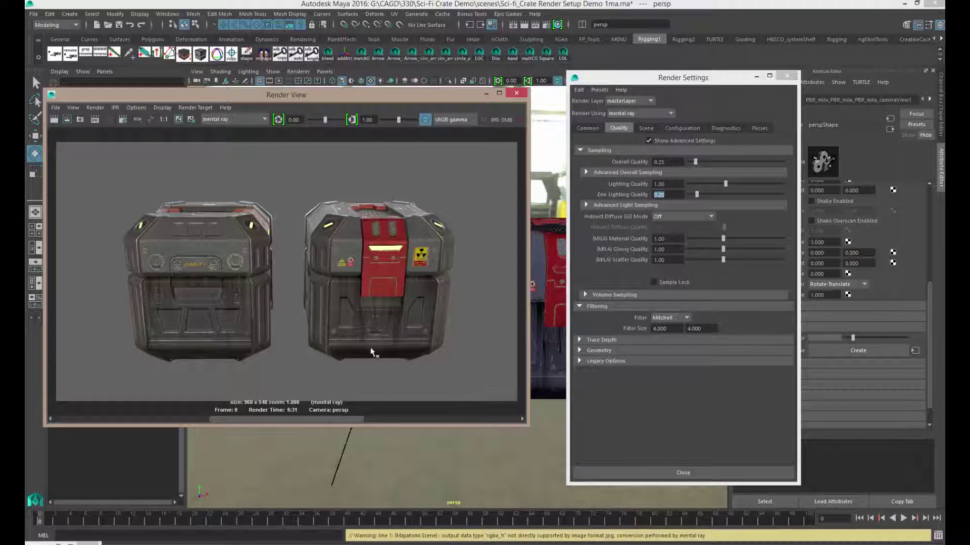
# Set the mental ray Overall Quality to 1 and the Env Lighting Quality to 1.
pyautogui.click(672, 178)
pyautogui.write('1')
pyautogui.press('Return')
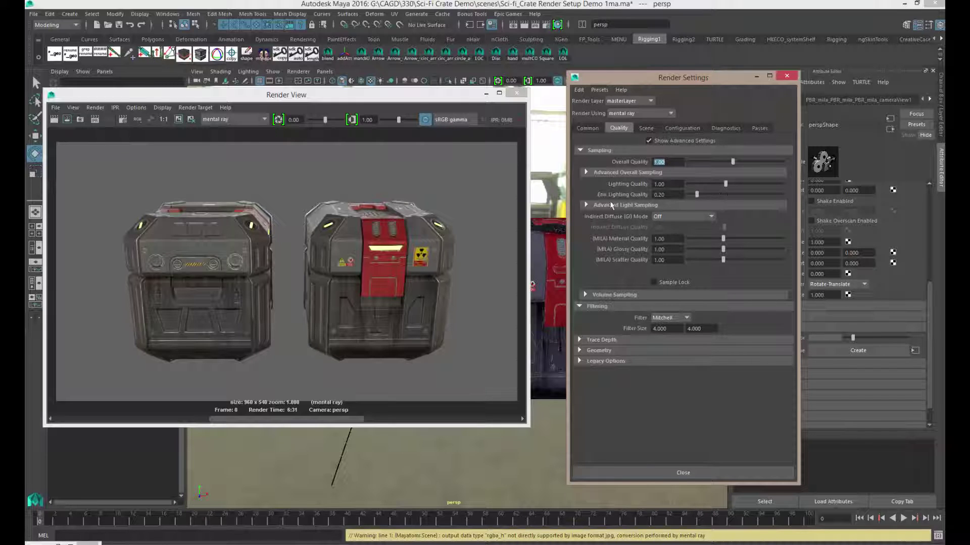
pyautogui.doubleClick(659, 194)
pyautogui.write('1')
pyautogui.press('Return')
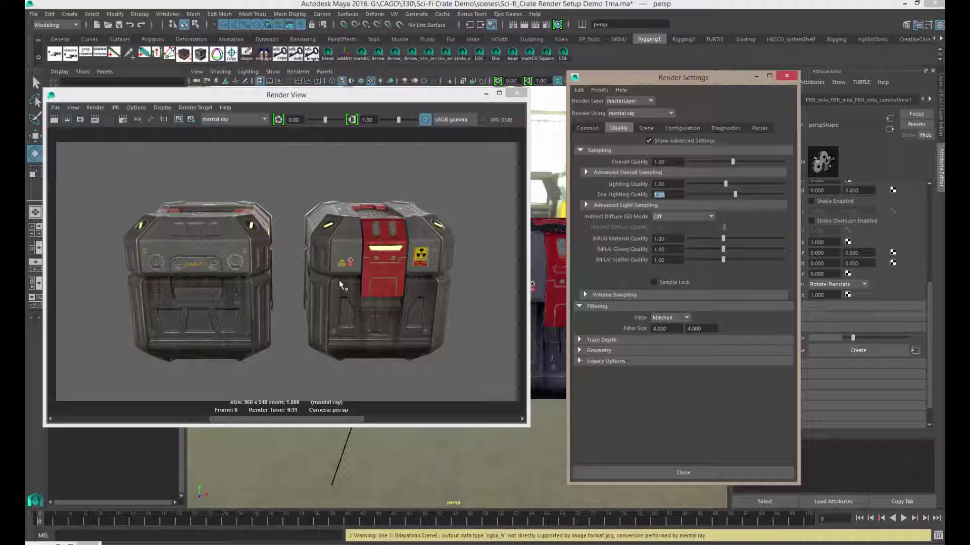
pyautogui.click(56, 108)
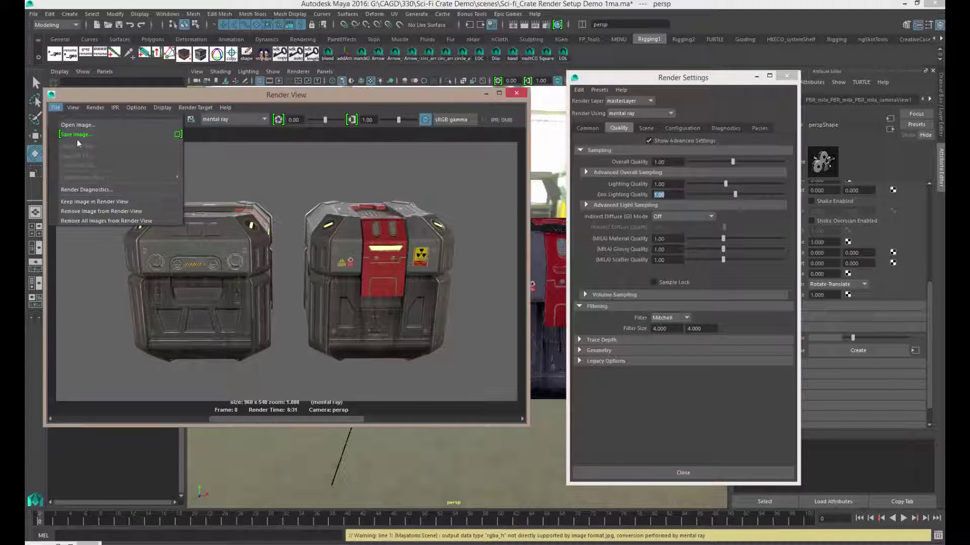
pyautogui.click(77, 136)
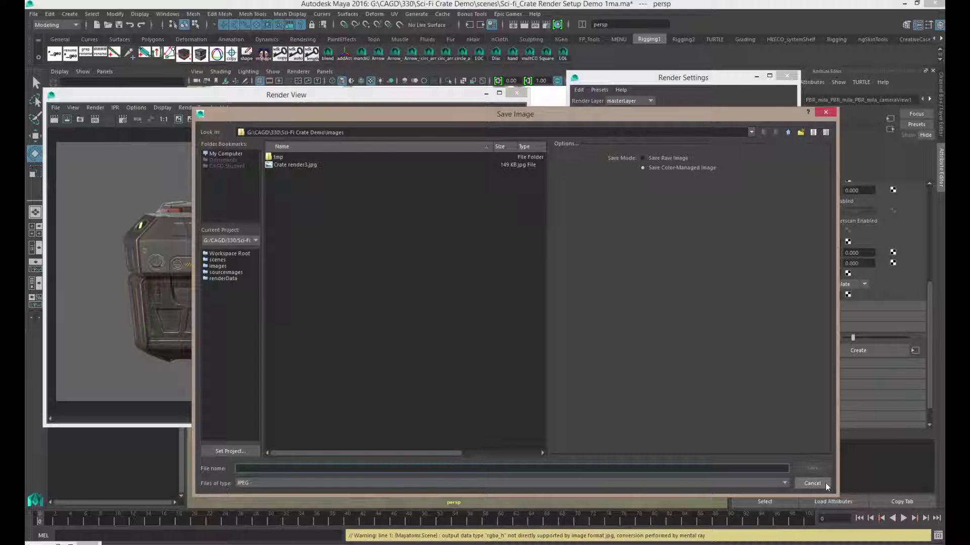
pyautogui.click(811, 483)
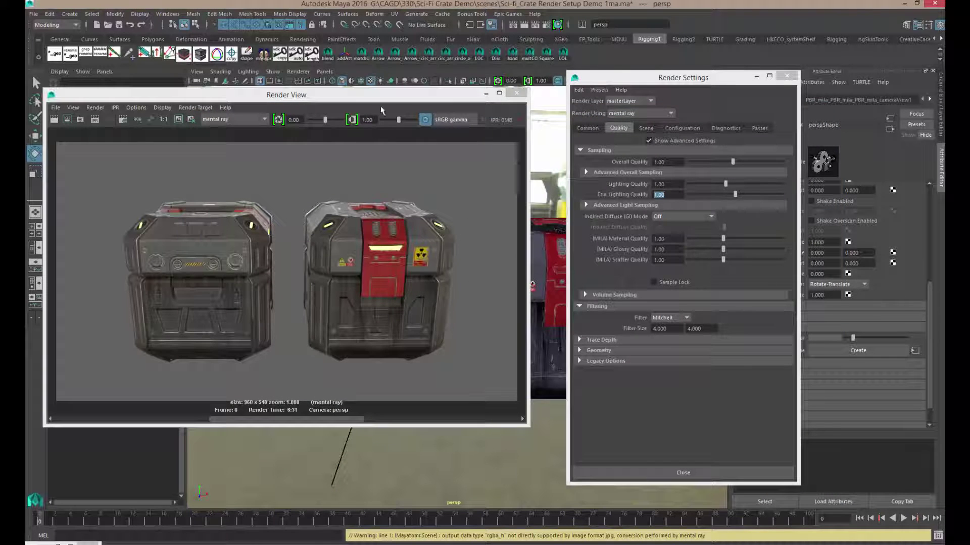
# Minimize the rendered image and reorder Sci_fi_Crate_LP_GRP1 to sit directly below Sci_fi_Crate_LP_GRP in the scene hierarchy.
pyautogui.moveTo(394, 96); pyautogui.dragTo(415, 98)
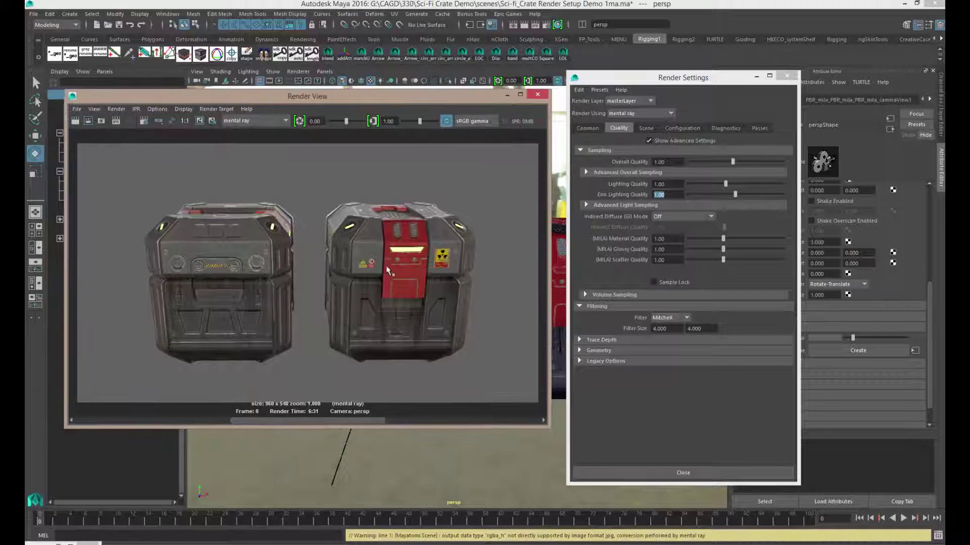
pyautogui.click(507, 96)
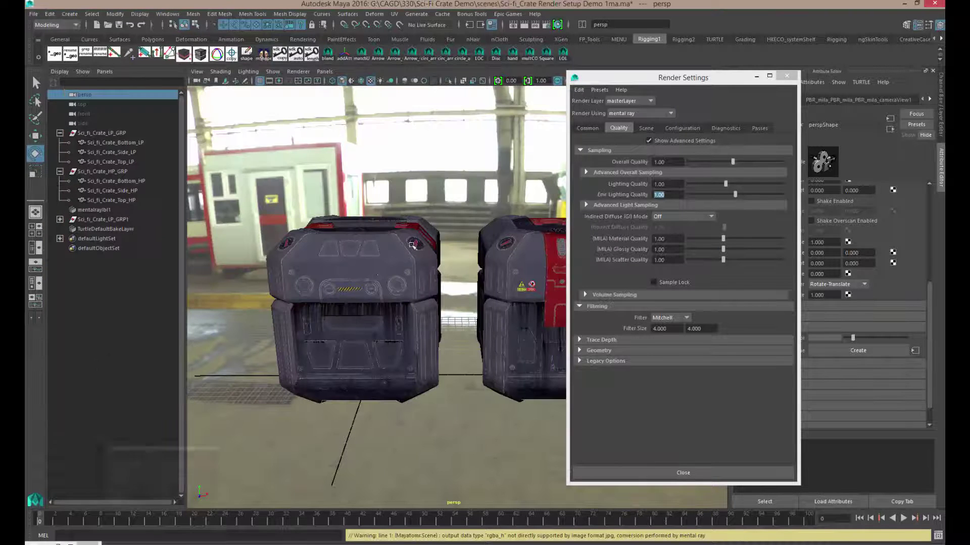
pyautogui.click(378, 260)
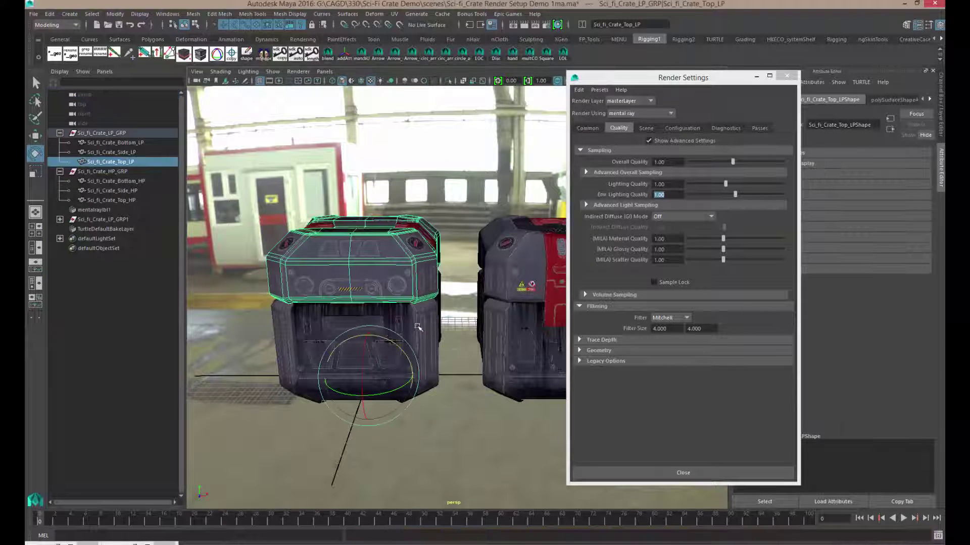
pyautogui.click(390, 342)
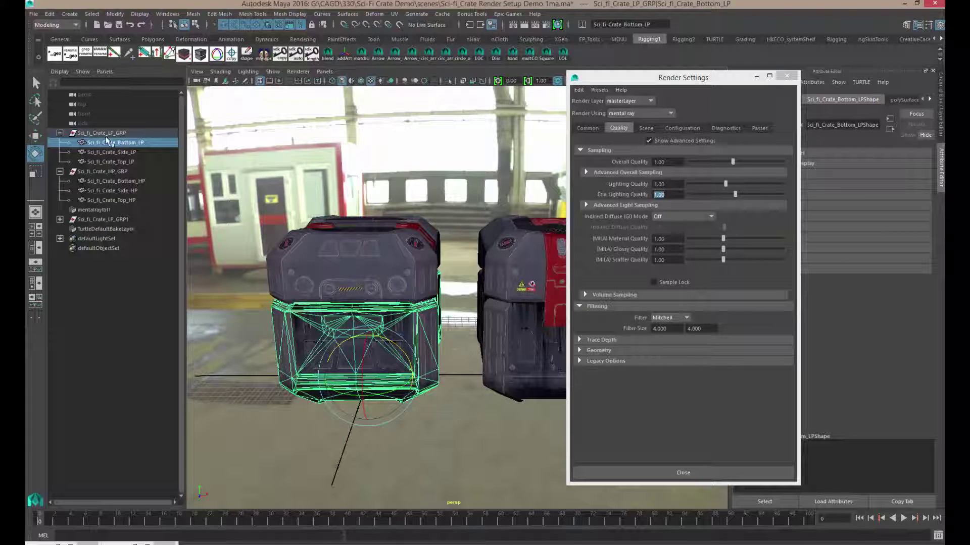
pyautogui.click(96, 219)
pyautogui.moveTo(96, 220); pyautogui.dragTo(110, 171, button='middle')
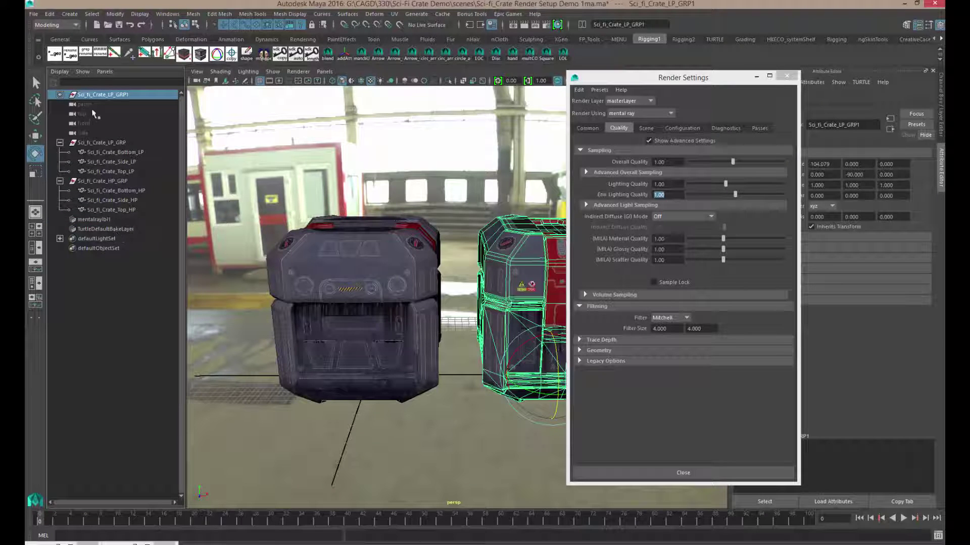
pyautogui.moveTo(112, 98); pyautogui.dragTo(109, 175, button='middle')
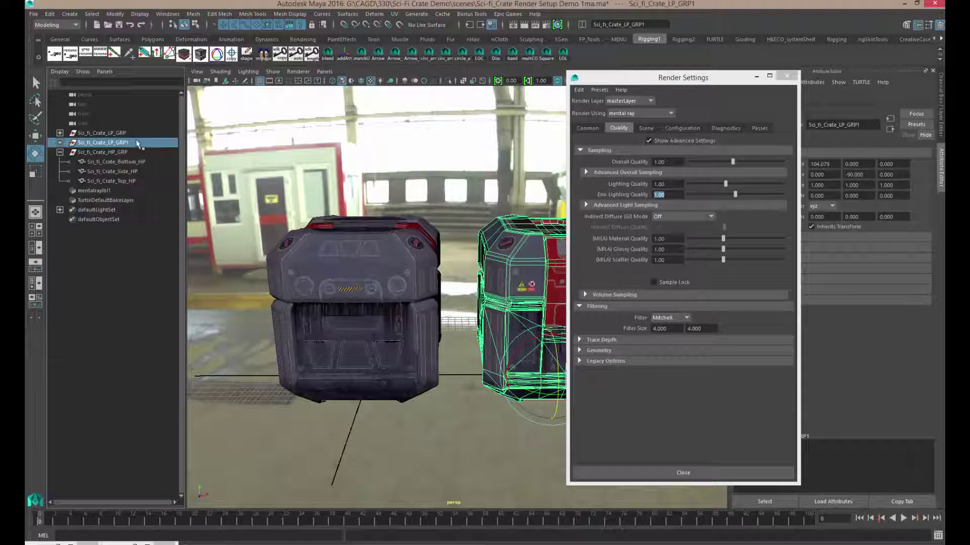
# Close the render settings, show the HP layer and move Sci_fi_Crate_HP_GRP along X to about -99.3, beside the low-poly crates.
pyautogui.click(110, 153)
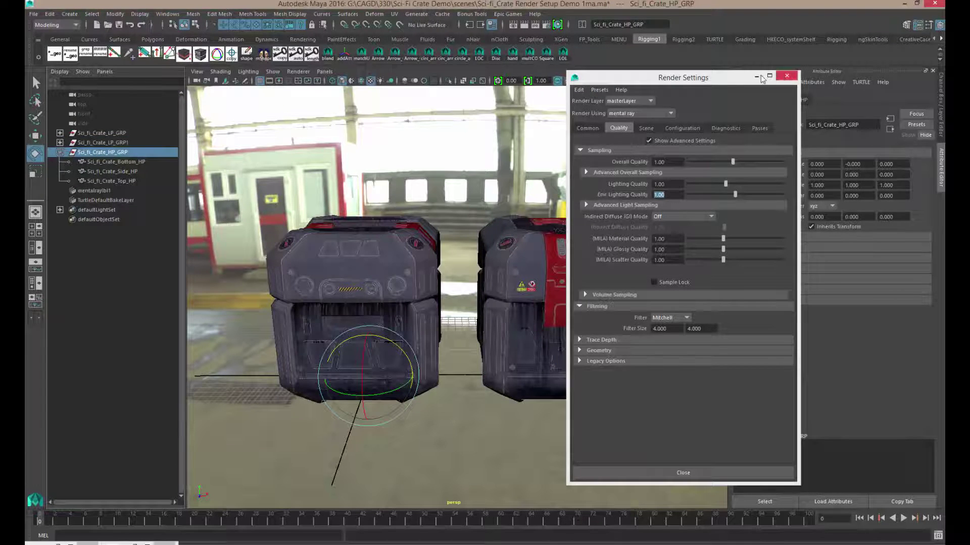
pyautogui.click(786, 76)
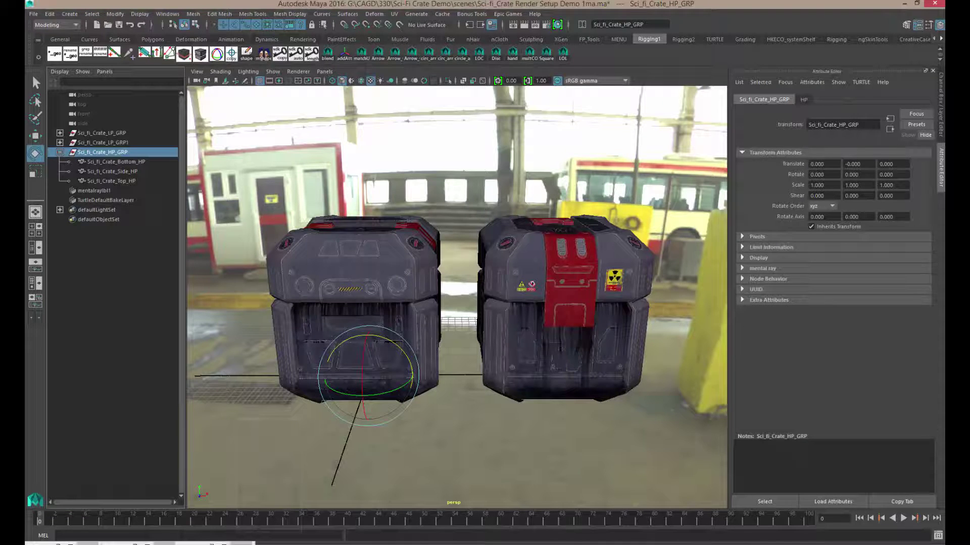
pyautogui.click(941, 94)
pyautogui.click(840, 424)
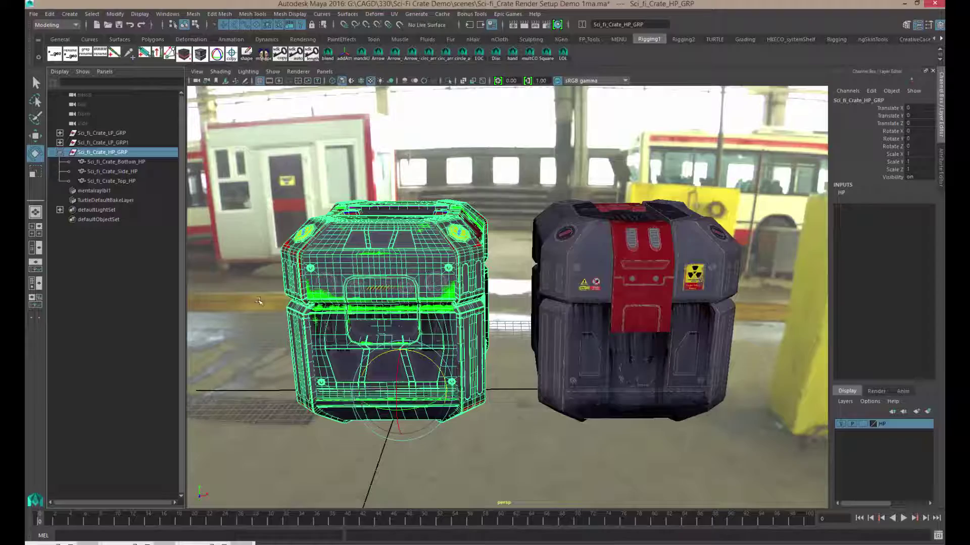
pyautogui.keyDown('alt'); pyautogui.moveTo(259, 301); pyautogui.dragTo(337, 362); pyautogui.keyUp('alt')
pyautogui.press('w')
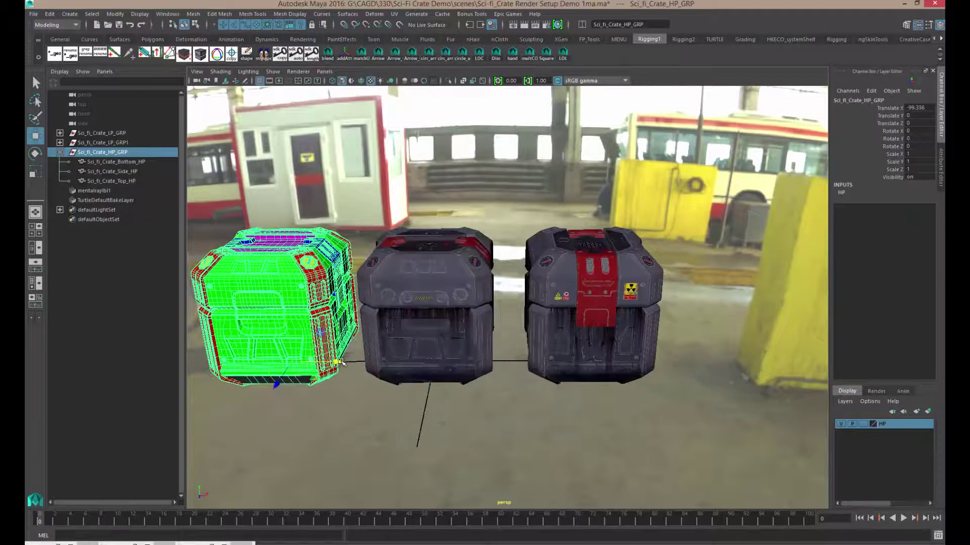
# Select each low-poly crate group in turn and inspect the three crates side by side.
pyautogui.click(109, 133)
pyautogui.click(110, 143)
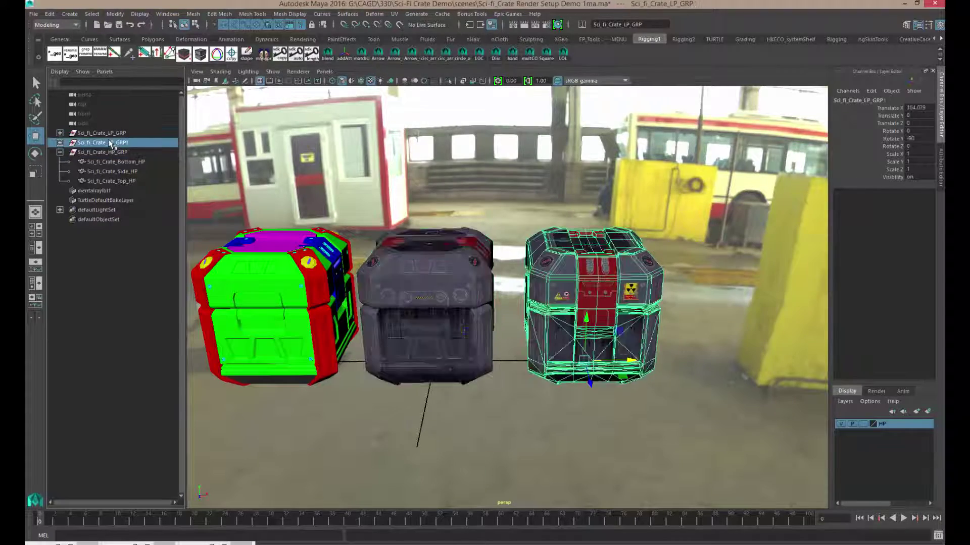
pyautogui.keyDown('alt'); pyautogui.moveTo(568, 255); pyautogui.dragTo(528, 250); pyautogui.keyUp('alt')
pyautogui.keyDown('alt'); pyautogui.moveTo(613, 293); pyautogui.dragTo(536, 274); pyautogui.keyUp('alt')
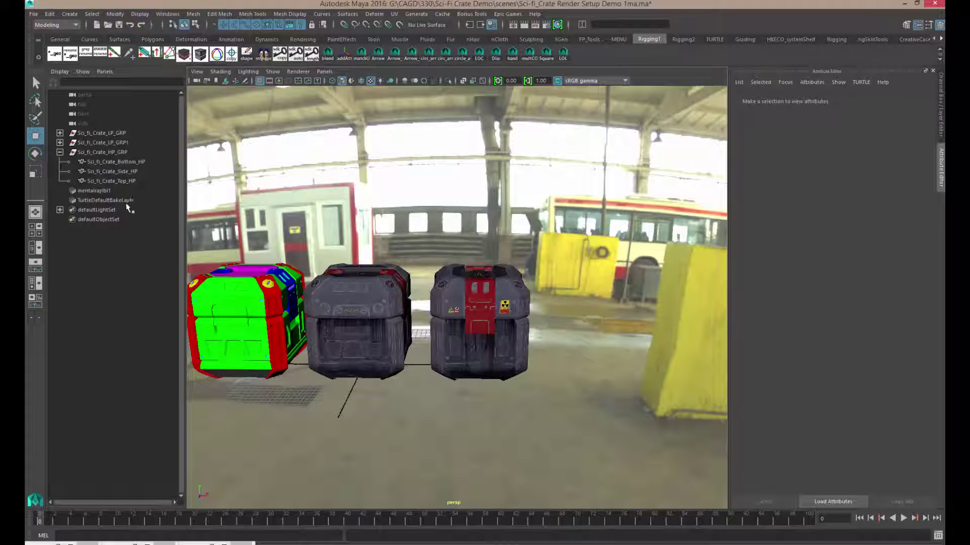
# Browse from the mentalrayIbl1 image name to its environments folder and copy the bus_garage.exr file.
pyautogui.click(108, 191)
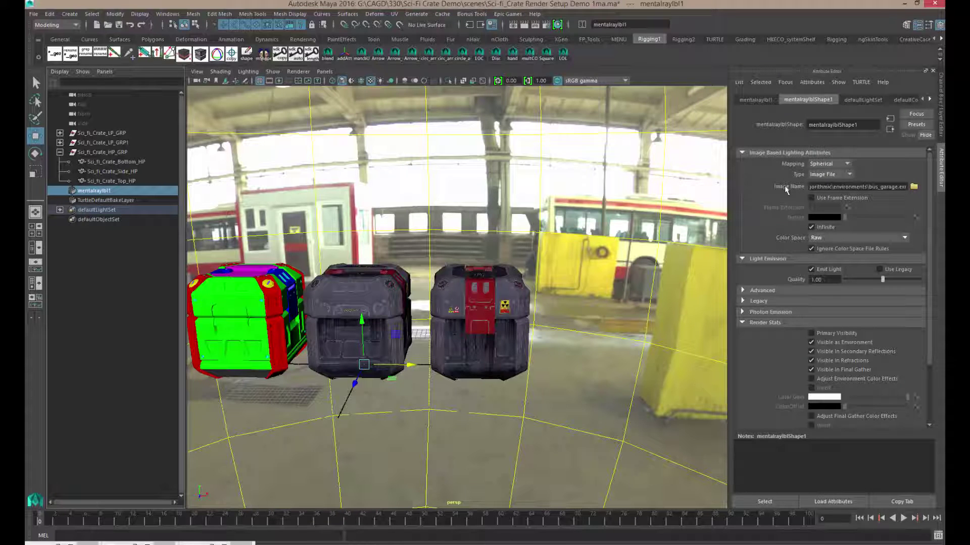
pyautogui.tripleClick(834, 187)
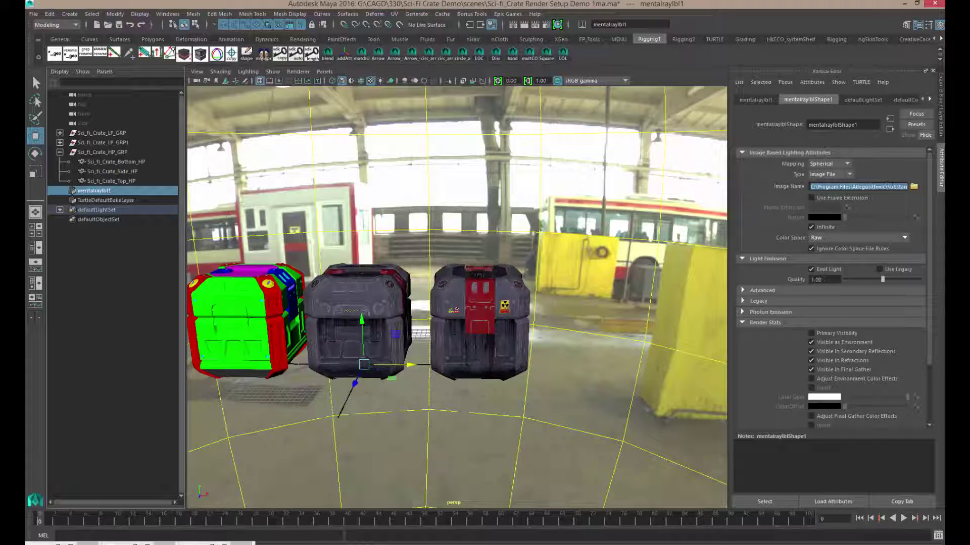
pyautogui.hotkey('shift', 'End')
pyautogui.click(913, 186)
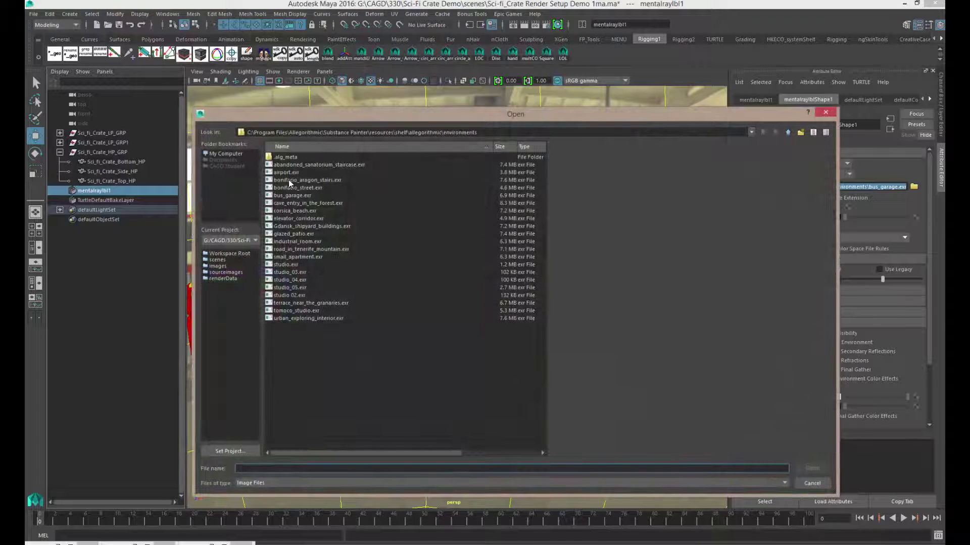
pyautogui.click(296, 195)
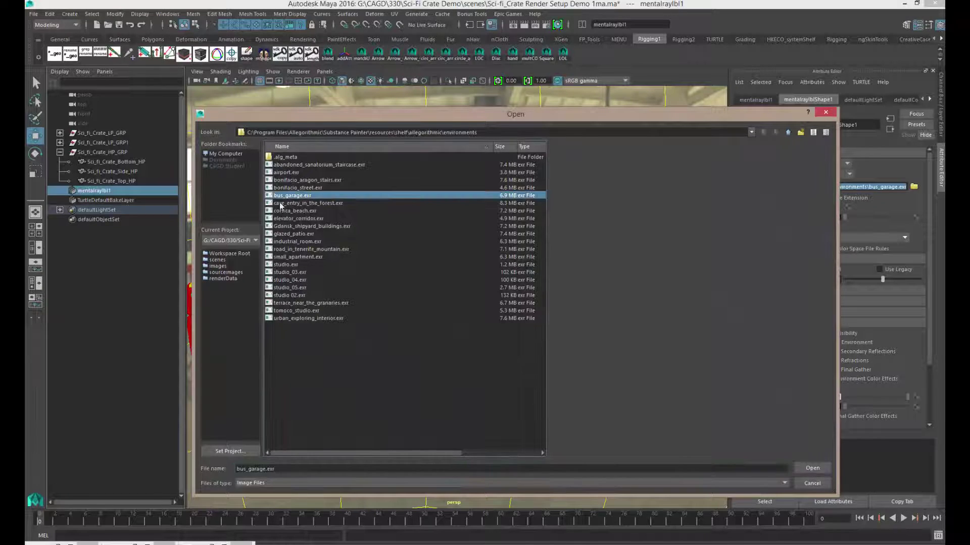
pyautogui.rightClick(287, 199)
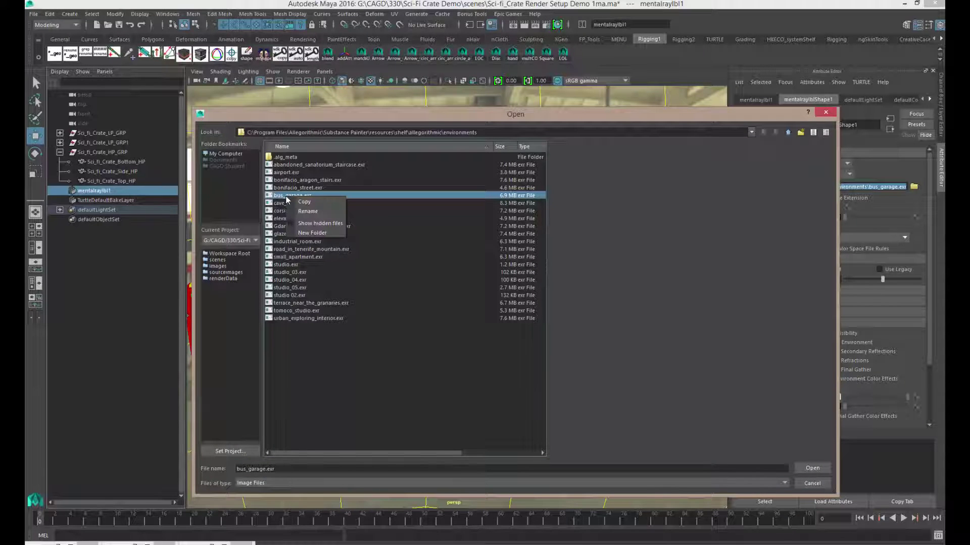
pyautogui.press('Escape')
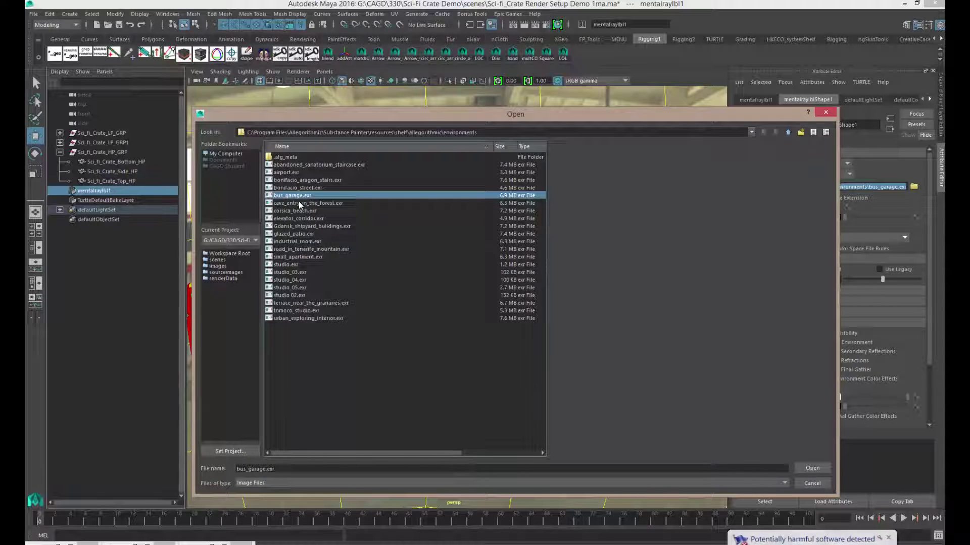
pyautogui.click(826, 116)
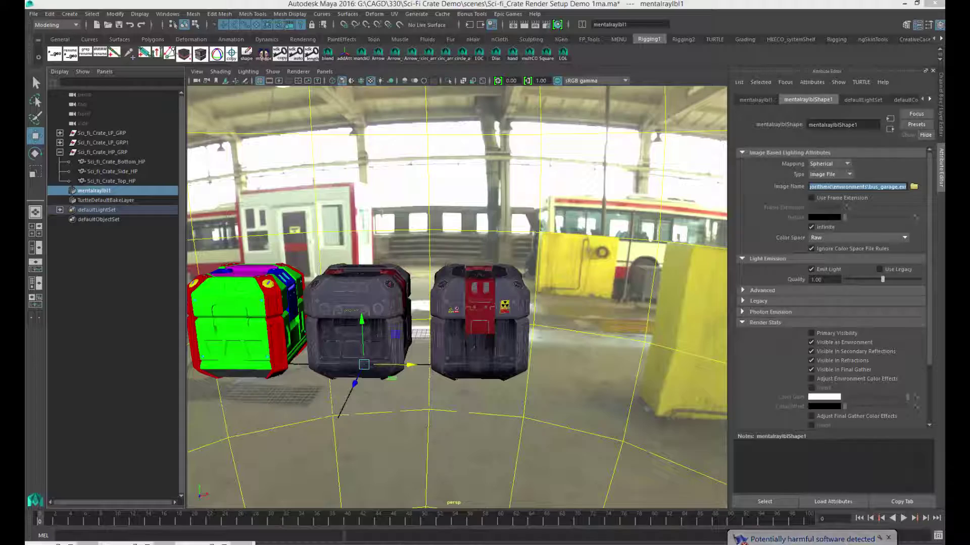
# Switch to File Explorer and paste bus_garage.exr into the Sci-Fi Crate Demo project's sourceimages folder.
pyautogui.hotkey('alt', 'Tab')
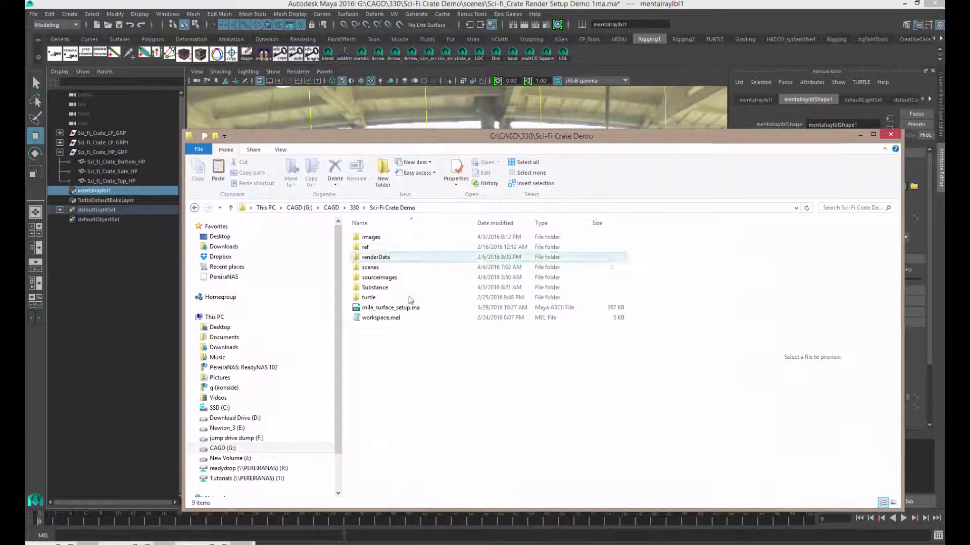
pyautogui.doubleClick(379, 277)
pyautogui.rightClick(398, 307)
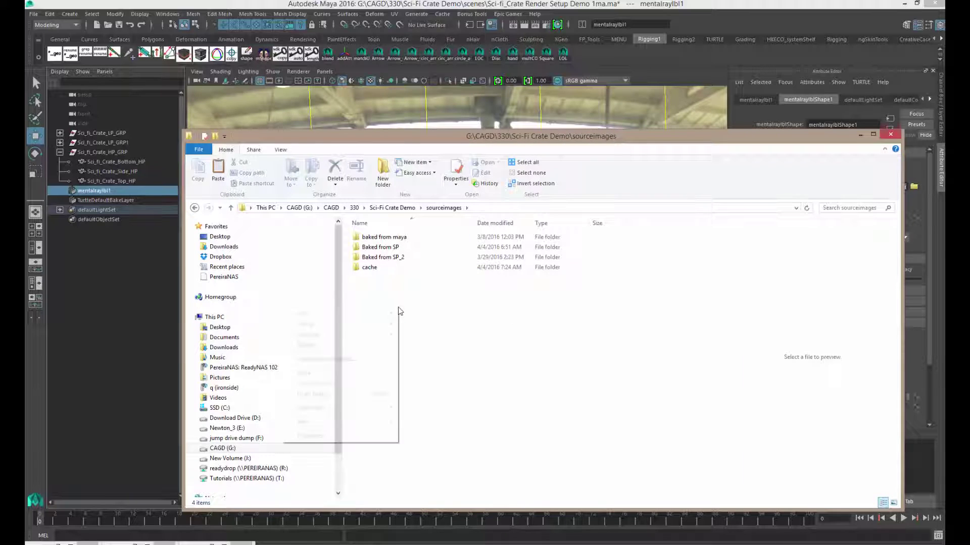
pyautogui.click(375, 372)
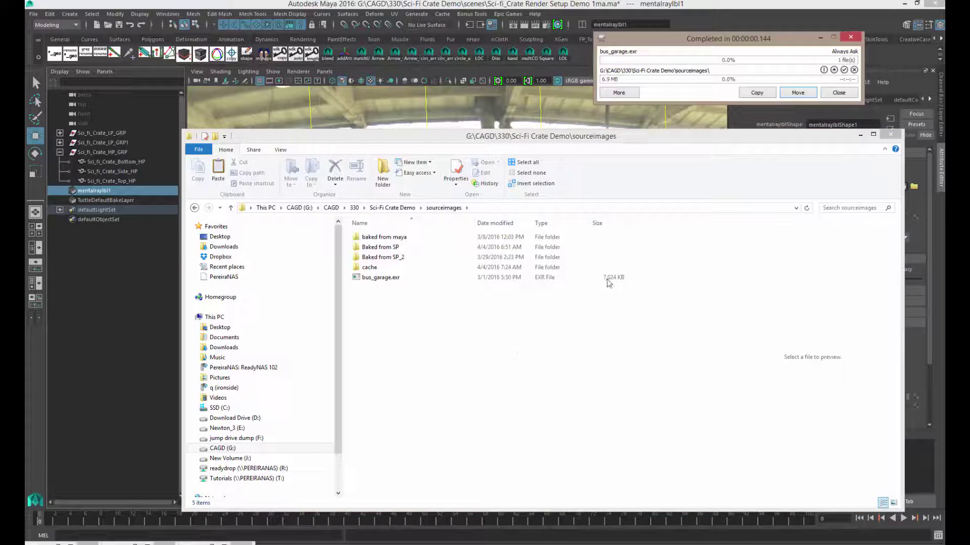
pyautogui.click(840, 94)
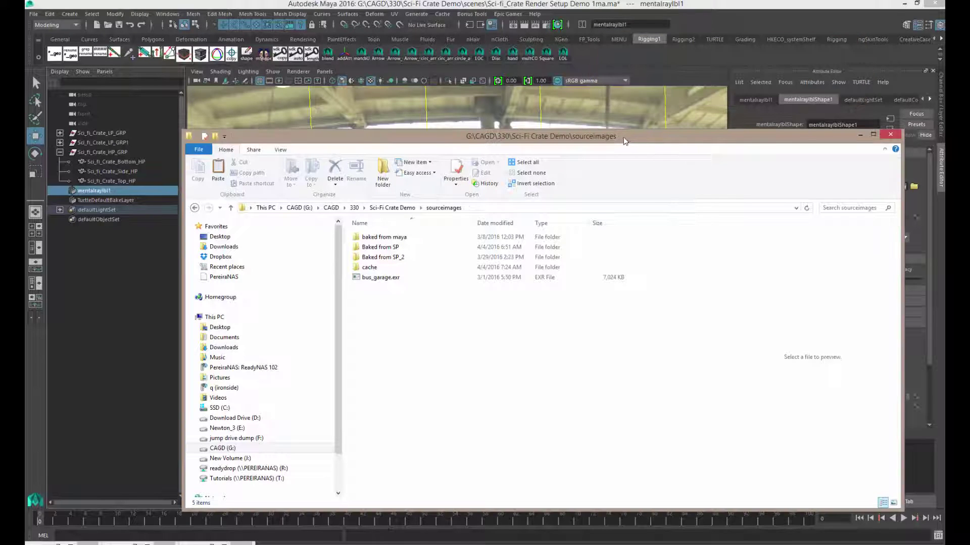
# Switch back to Maya and browse for the mentalrayIbl1 image file in the G:\CAGD\330 folder.
pyautogui.hotkey('alt', 'Tab')
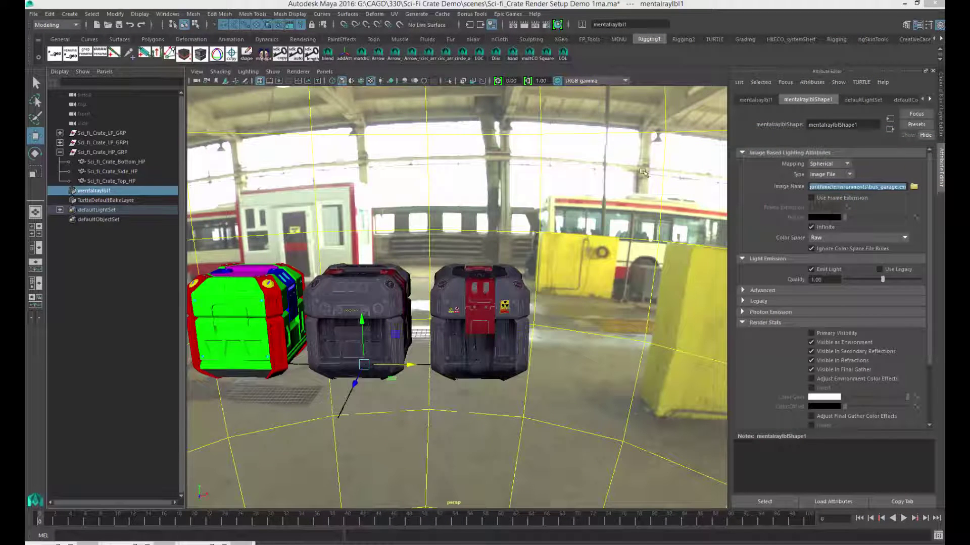
pyautogui.click(914, 187)
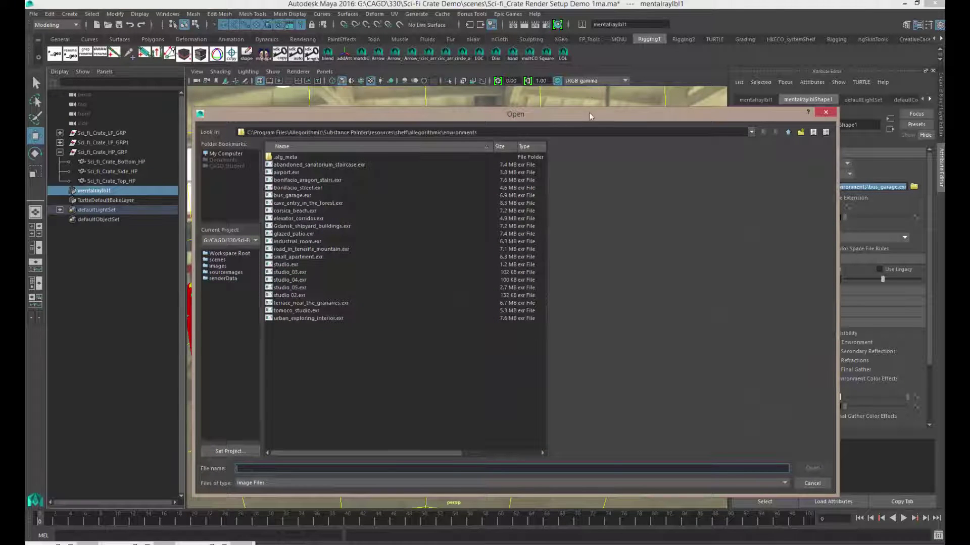
pyautogui.moveTo(589, 115); pyautogui.dragTo(595, 114)
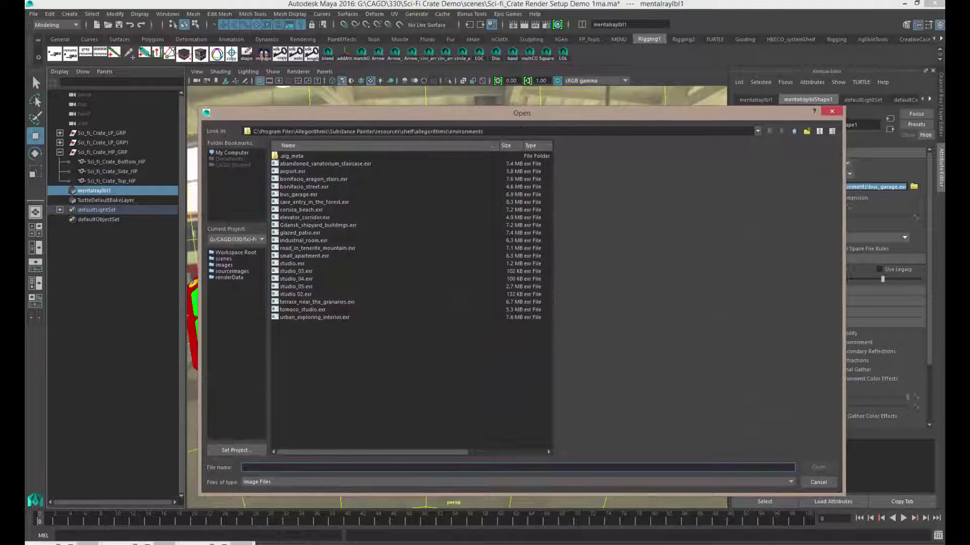
pyautogui.click(233, 153)
pyautogui.click(288, 188)
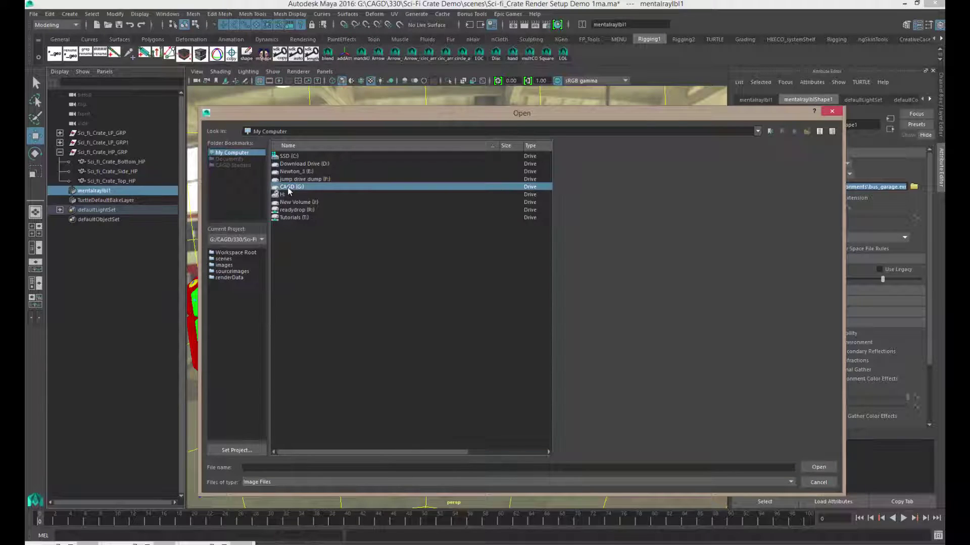
pyautogui.doubleClick(289, 190)
pyautogui.doubleClick(286, 157)
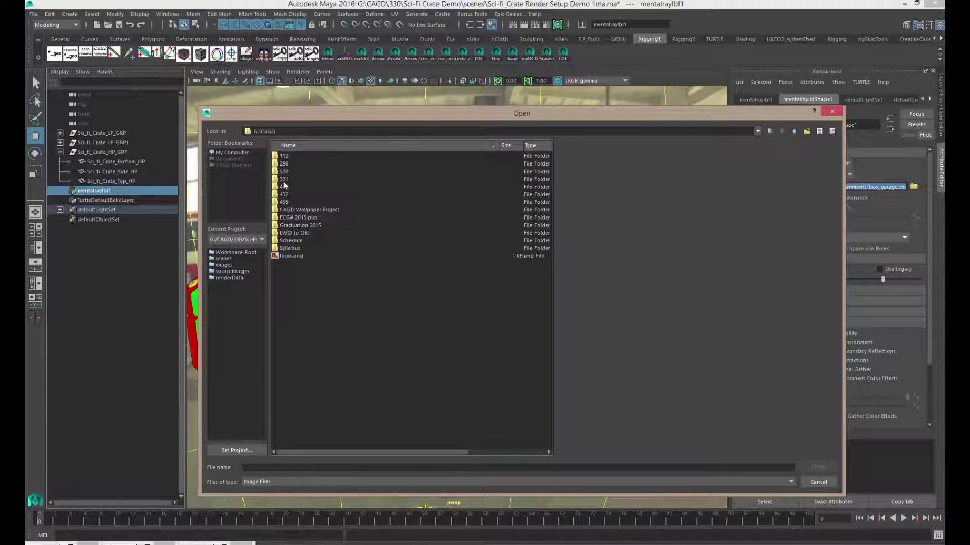
pyautogui.click(284, 172)
pyautogui.press('Return')
# Load bus_garage.exr from the Sci-Fi Crate Demo project's sourceimages folder as the mentalrayIbl1 image.
pyautogui.scroll(-5, 307, 353)
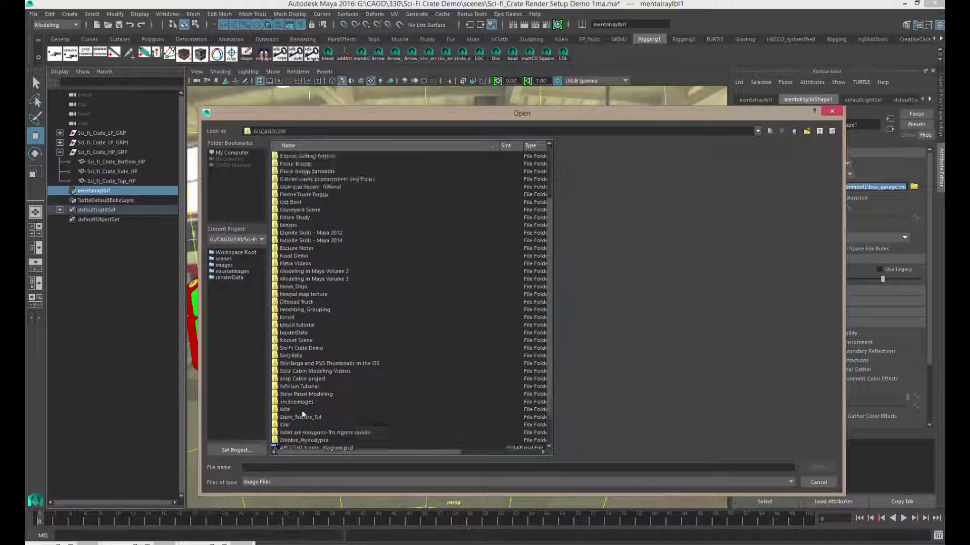
pyautogui.doubleClick(299, 310)
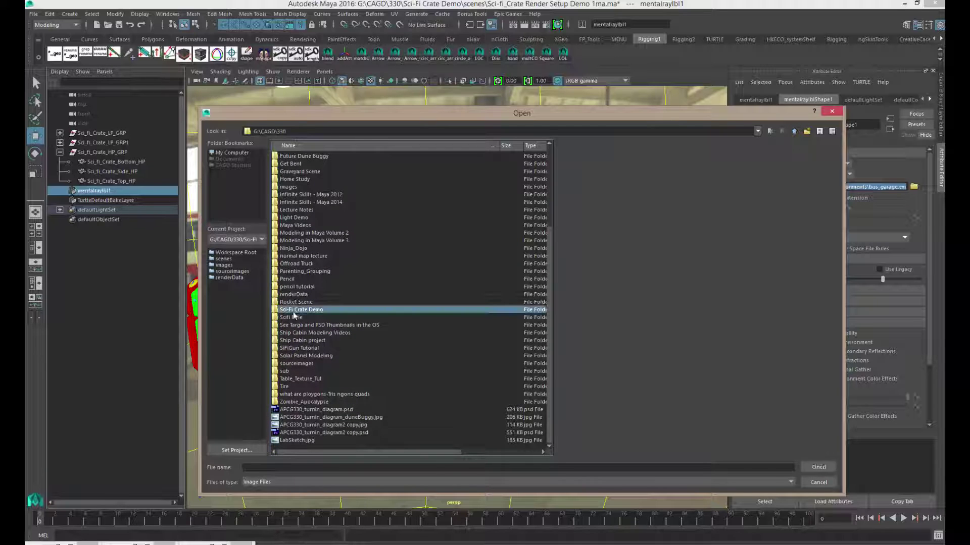
pyautogui.doubleClick(286, 187)
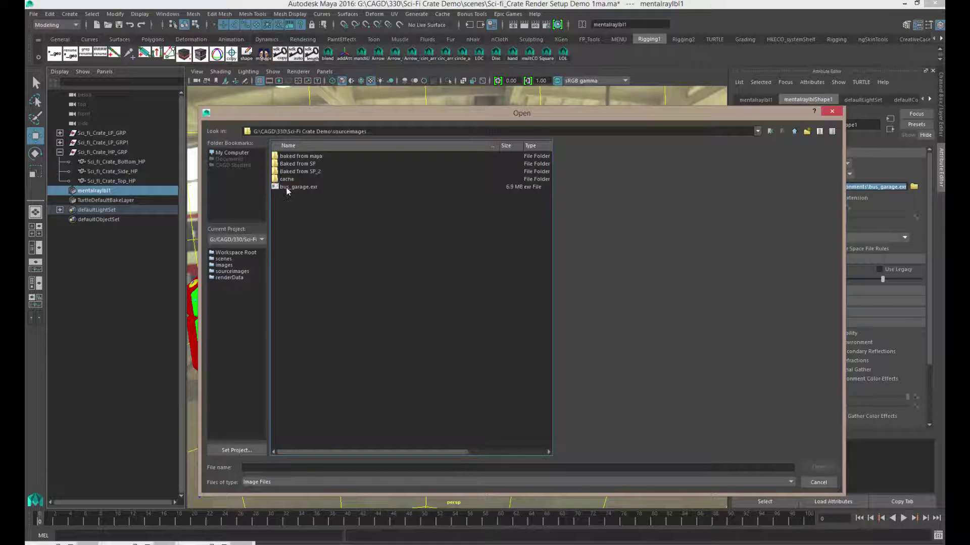
pyautogui.click(301, 188)
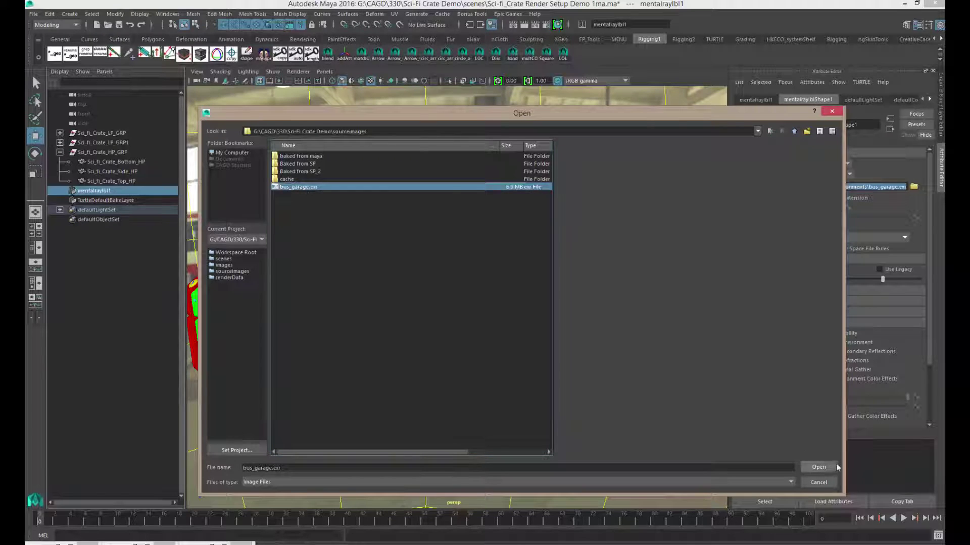
pyautogui.click(816, 465)
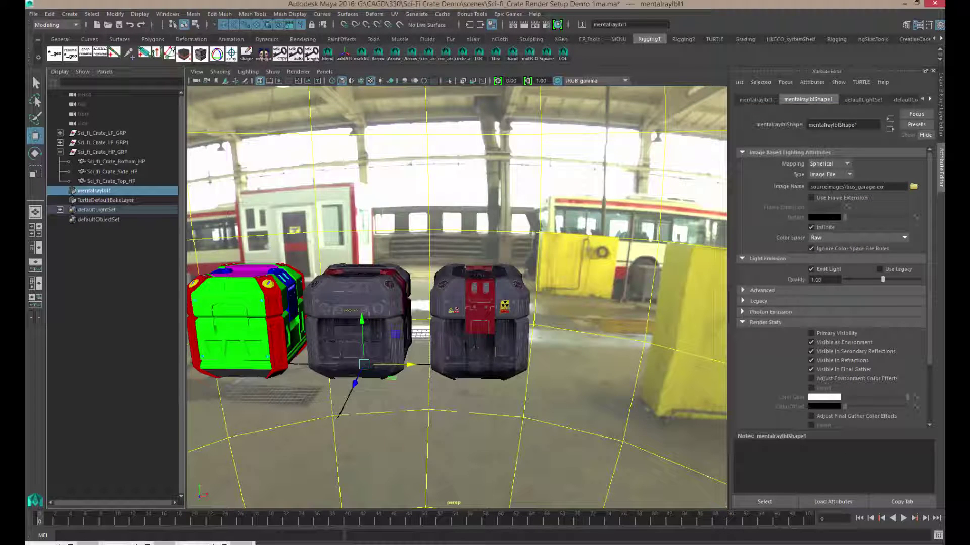